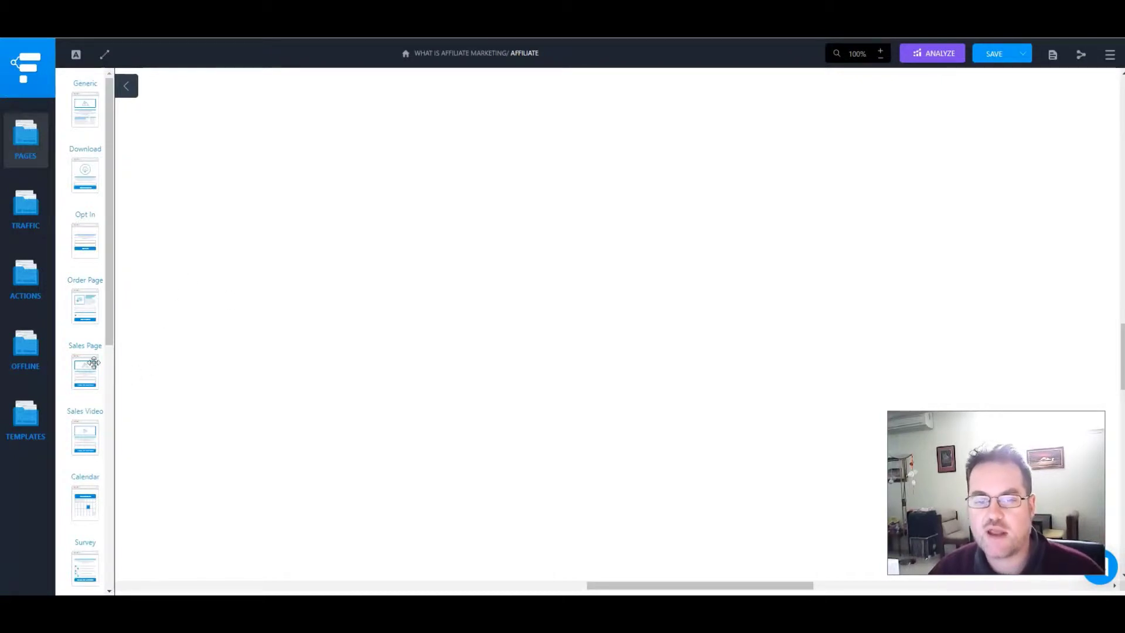
Add a Sales Page element to the middle of the empty funnel canvas.
drag(85, 370, 597, 255)
Switch to the ClickBank marketplace and filter the Personal Finance results to English-language products.
key(alt+Tab)
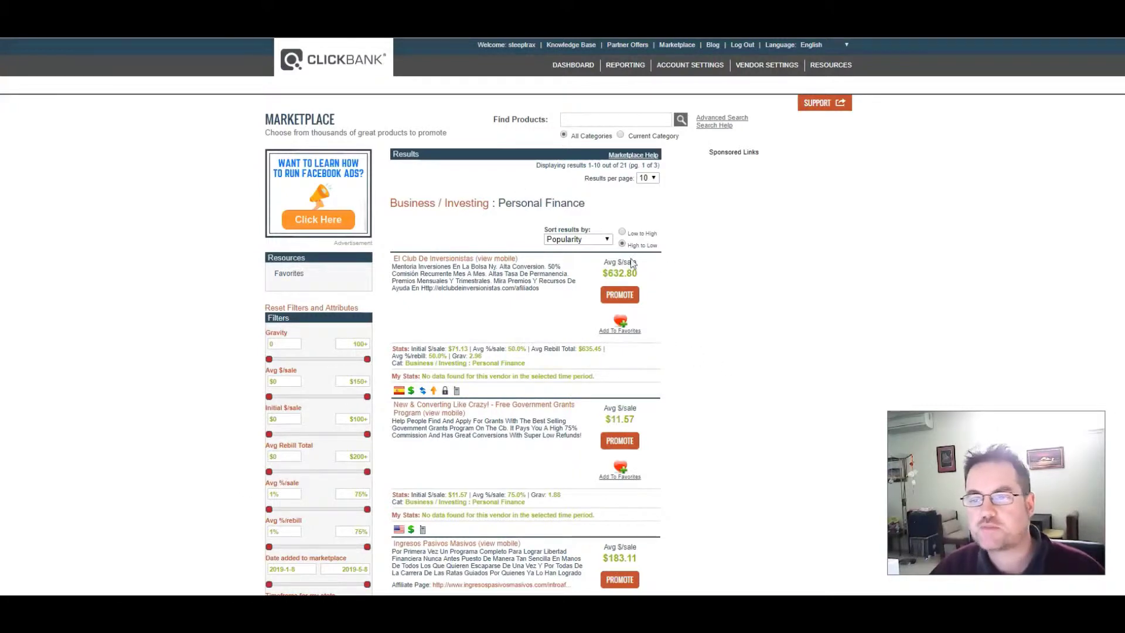
scroll(794, 319, down, 3)
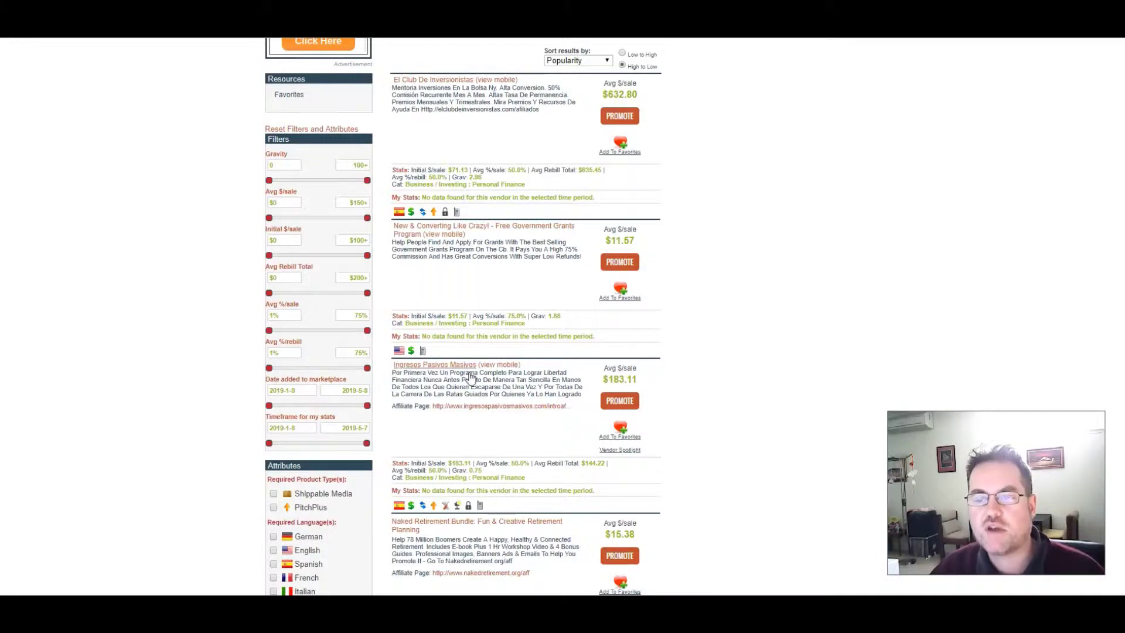
scroll(769, 279, down, 1)
scroll(770, 283, down, 2)
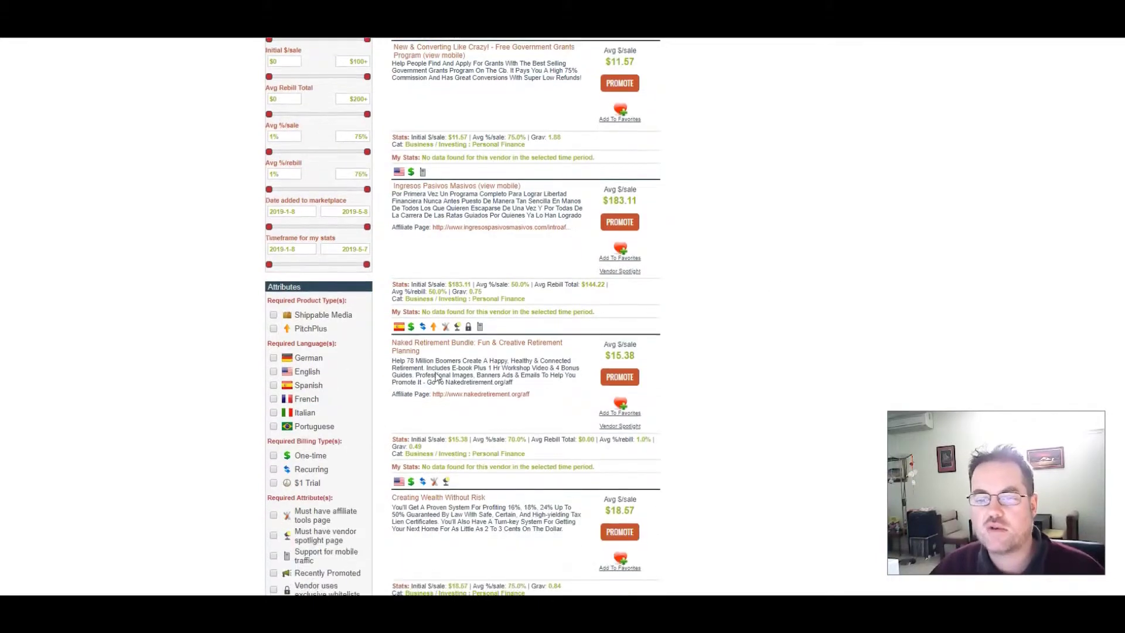
click(273, 373)
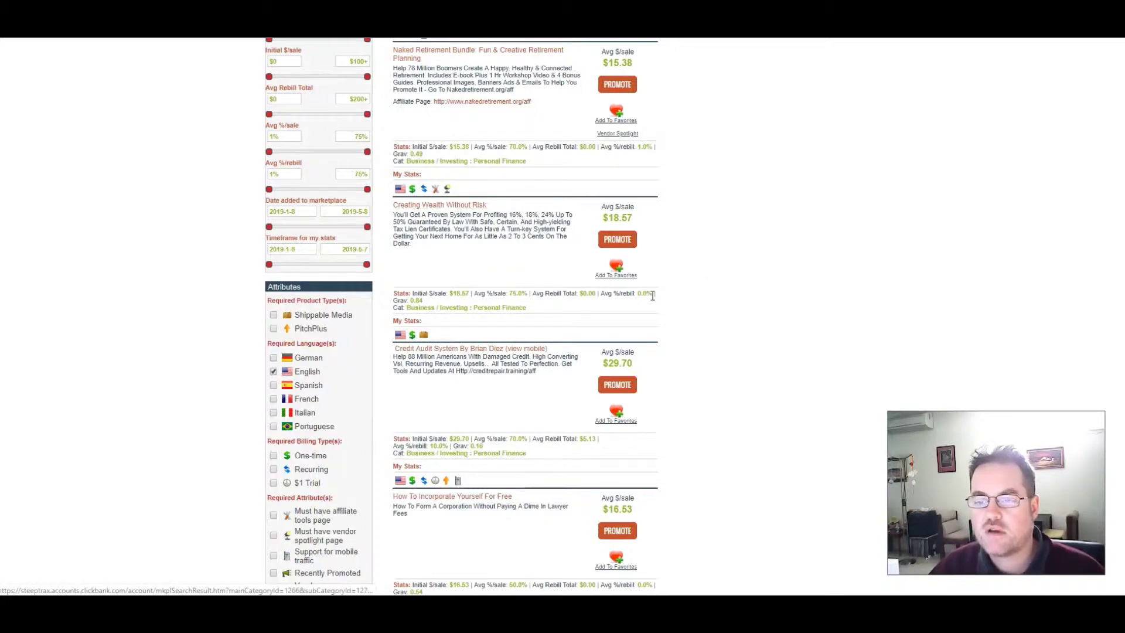
Open the "Creating Wealth Without Risk" product from the results and look over its sales page.
scroll(621, 302, down, 2)
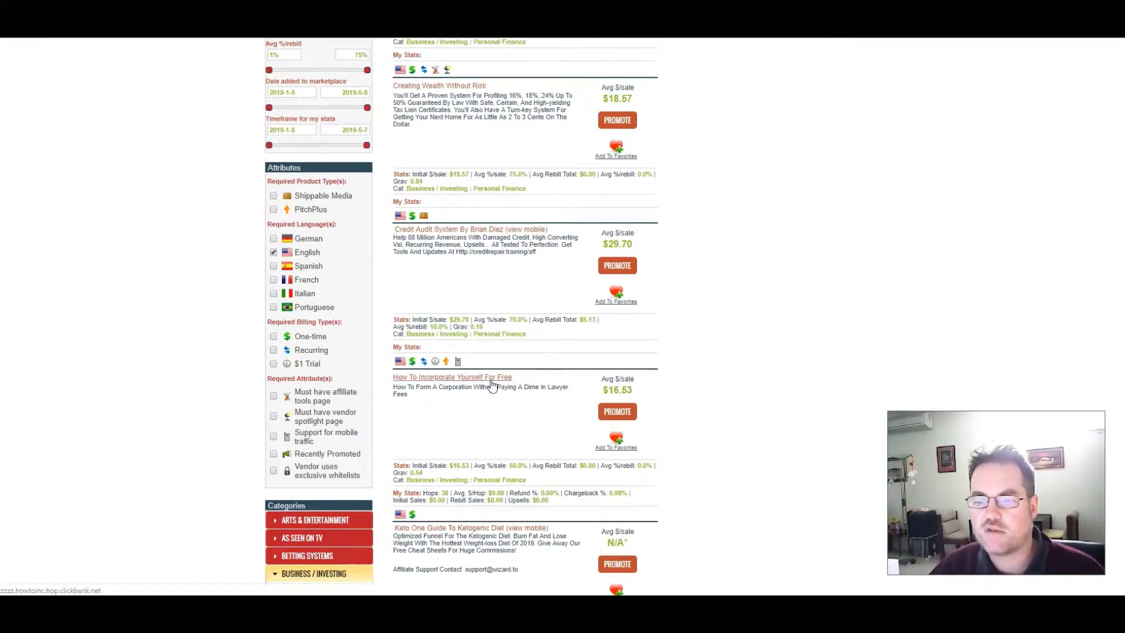
click(454, 86)
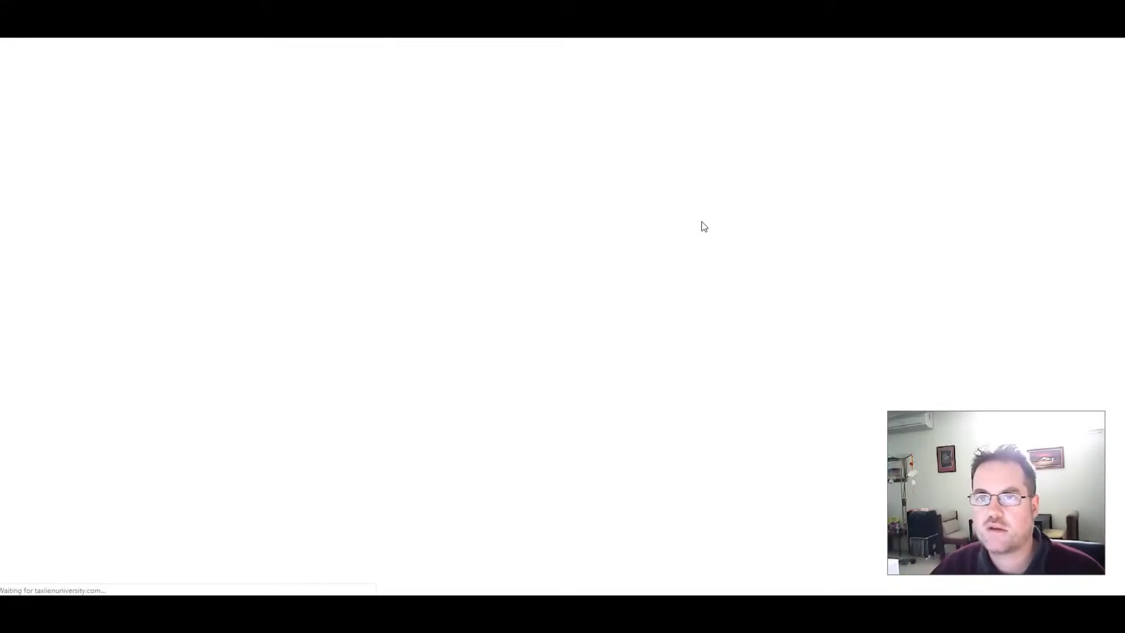
scroll(834, 241, down, 4)
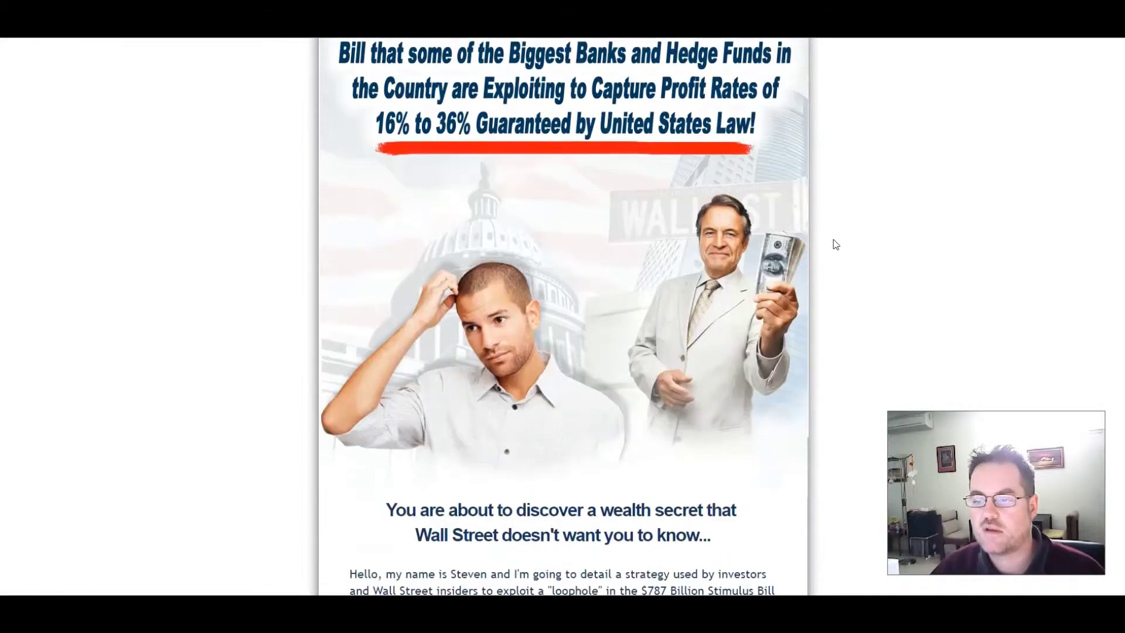
scroll(835, 244, up, 3)
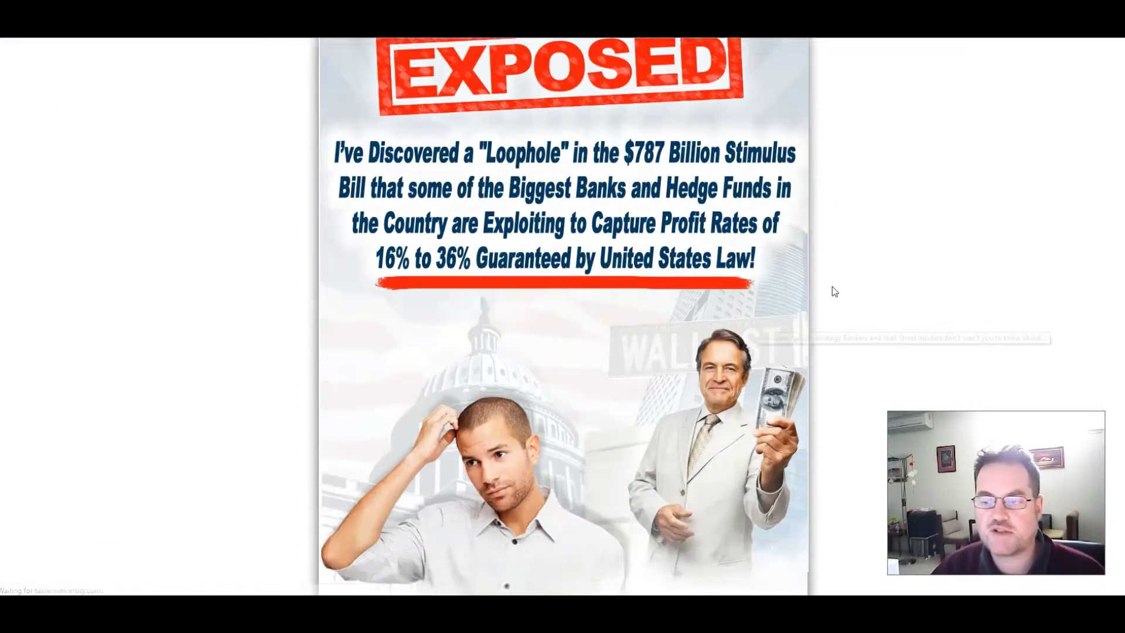
scroll(832, 286, down, 3)
scroll(832, 286, up, 3)
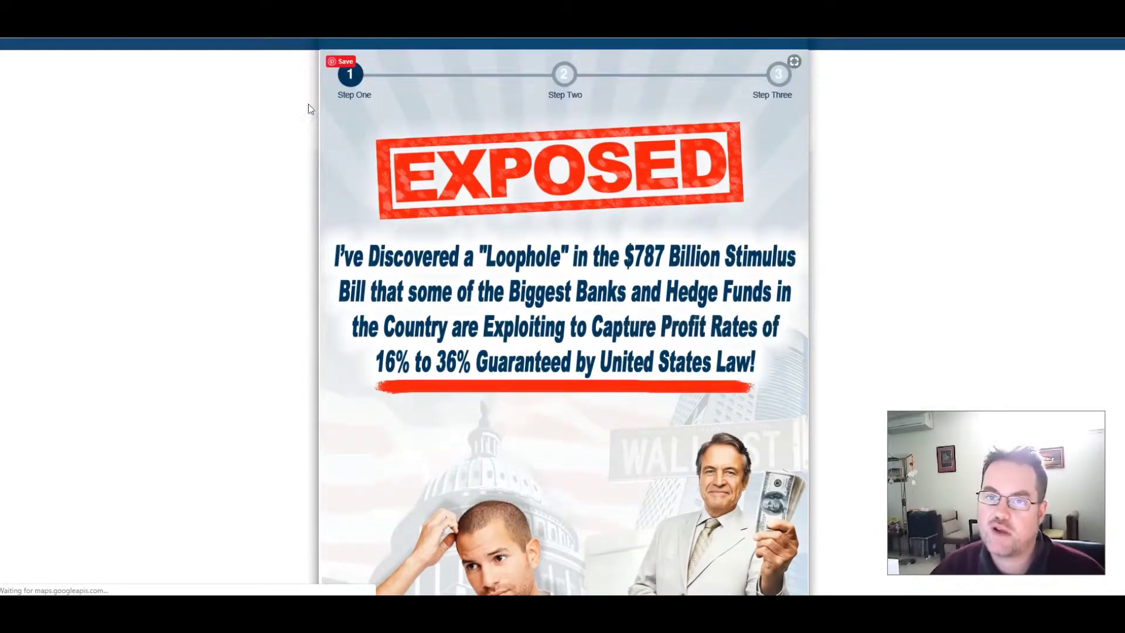
scroll(155, 91, up, 1)
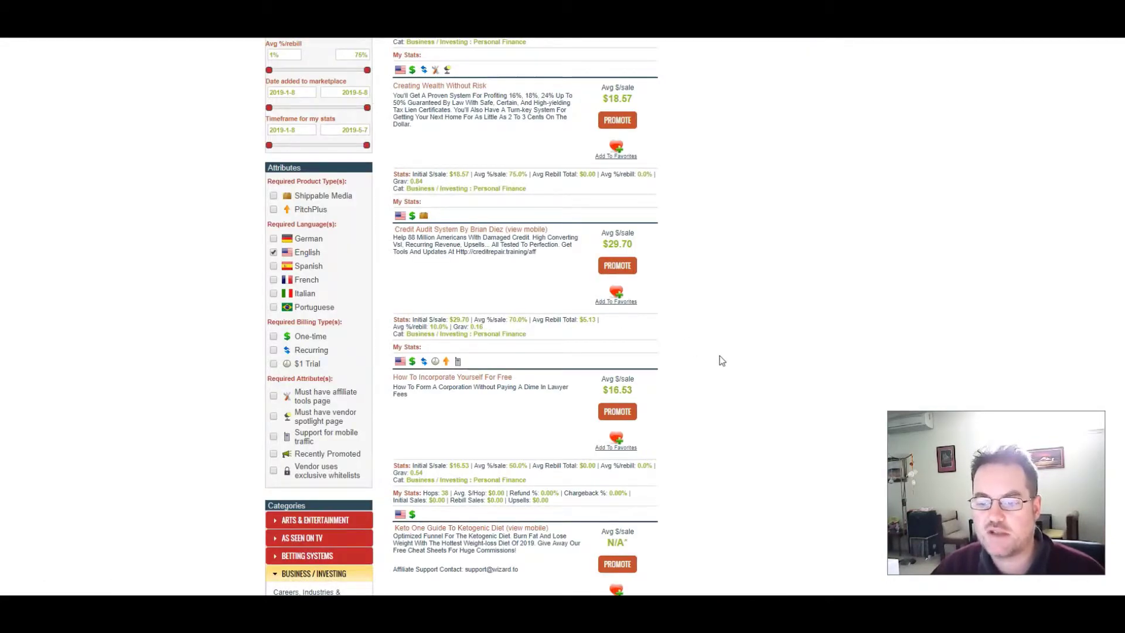
Return to the ClickBank results, look through the listings and open the Naked Retirement affiliate page.
scroll(721, 360, down, 2)
scroll(722, 360, up, 4)
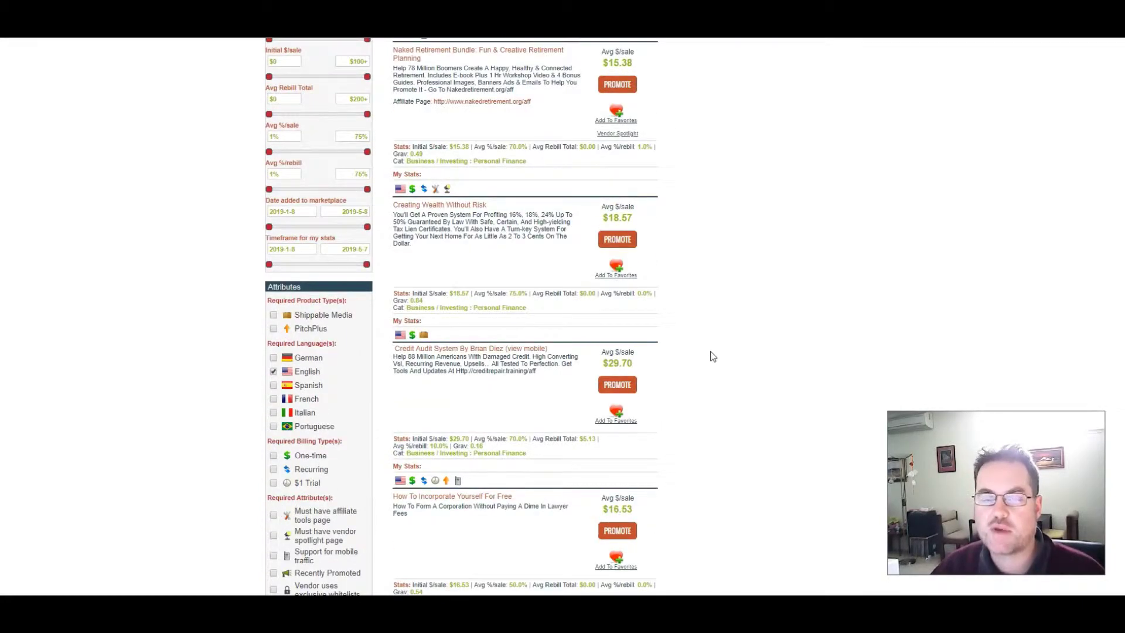
scroll(714, 351, up, 2)
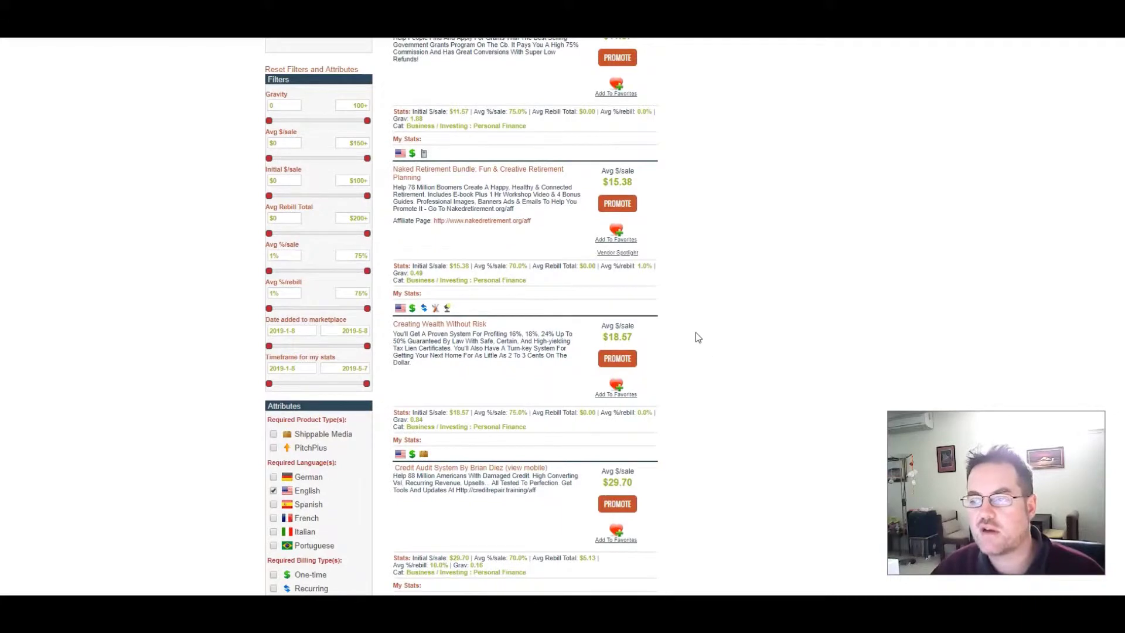
scroll(738, 240, down, 1)
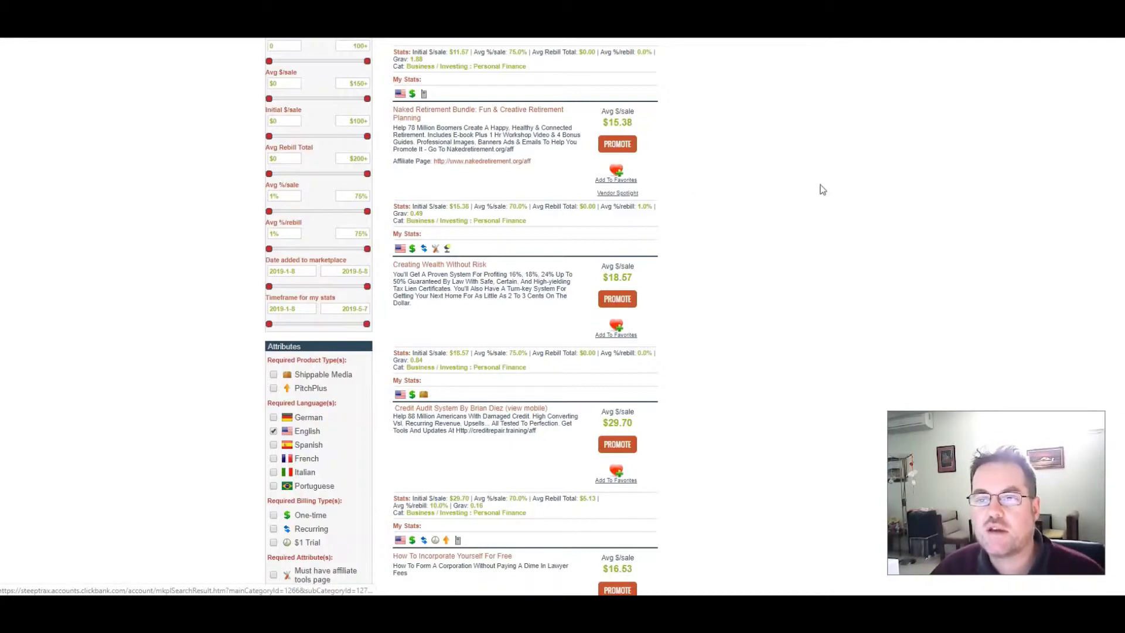
scroll(822, 189, up, 2)
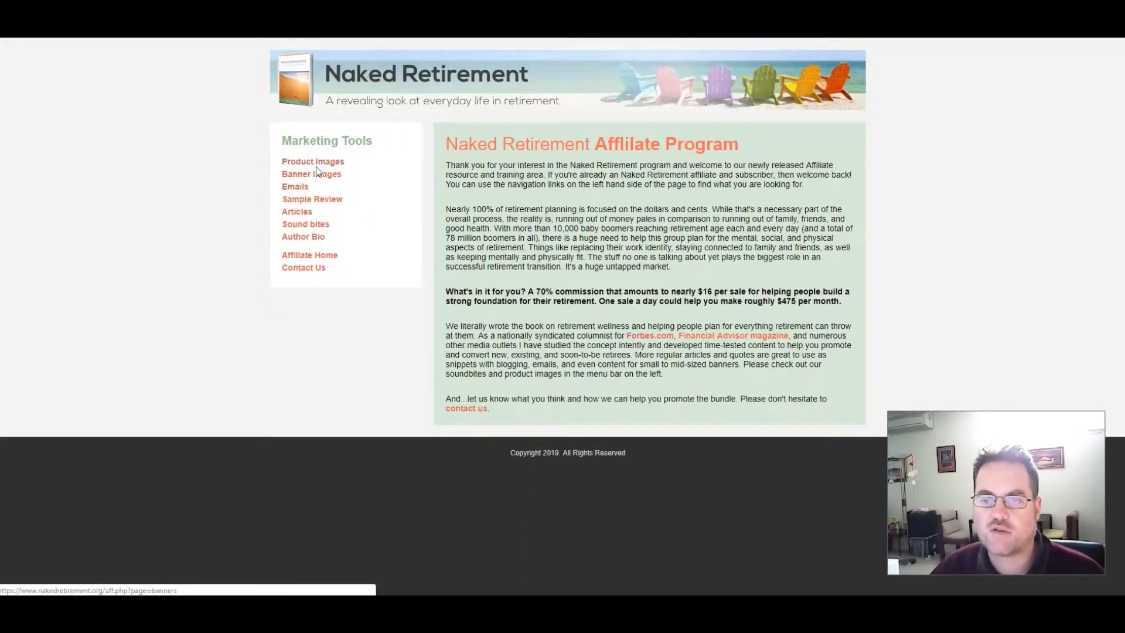
Open the Product Images of the Naked Retirement marketing tools and look through the banner and book covers.
click(318, 162)
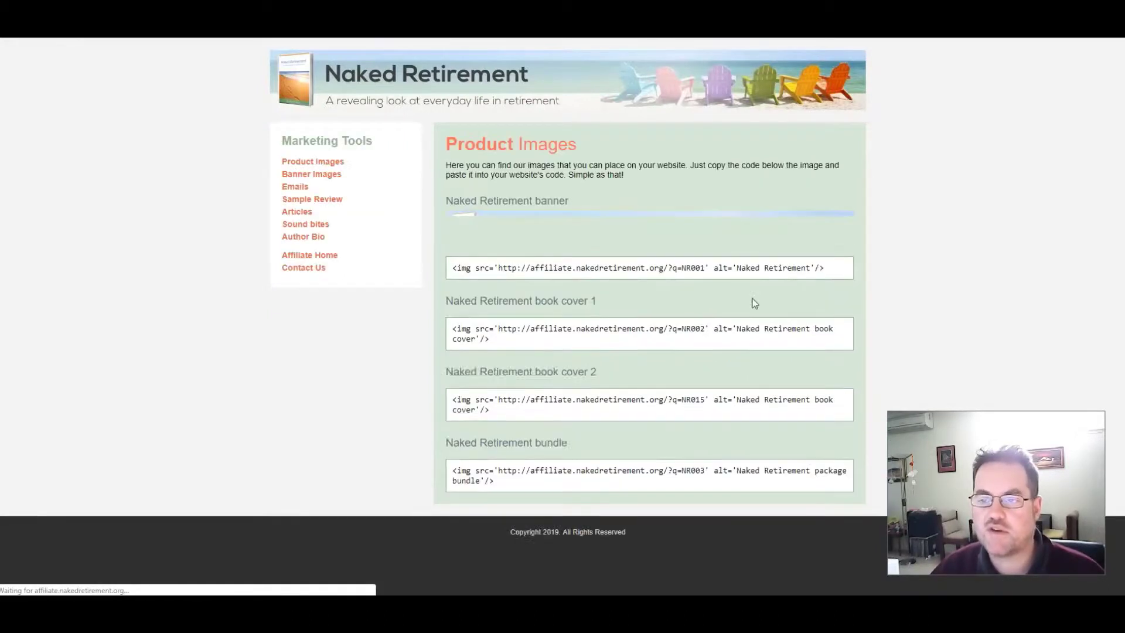
scroll(645, 392, down, 3)
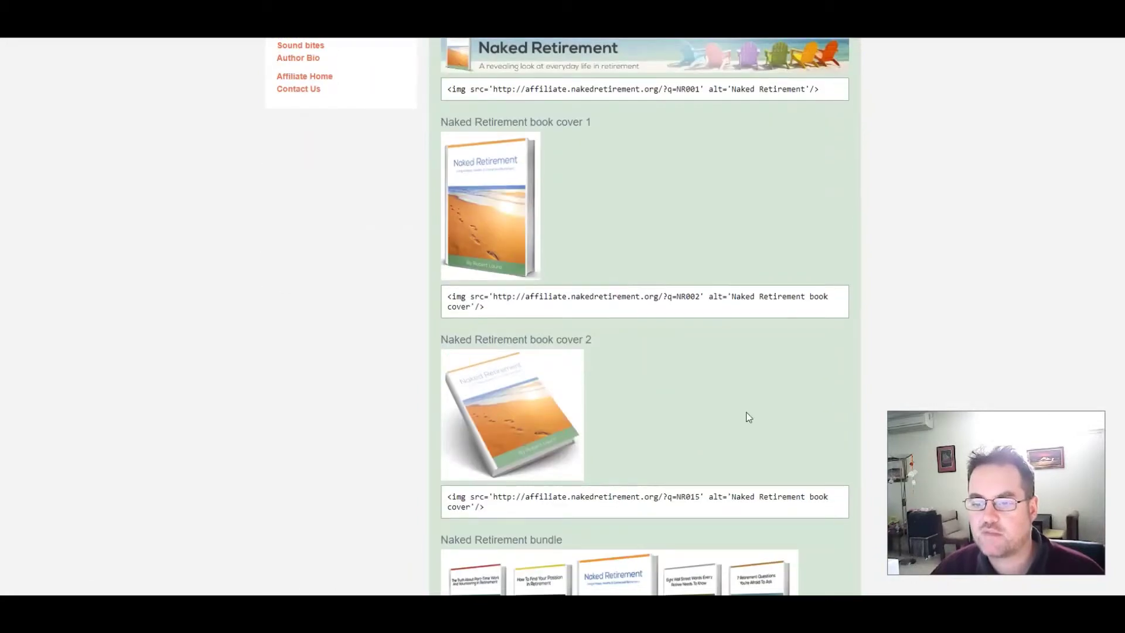
scroll(375, 172, up, 2)
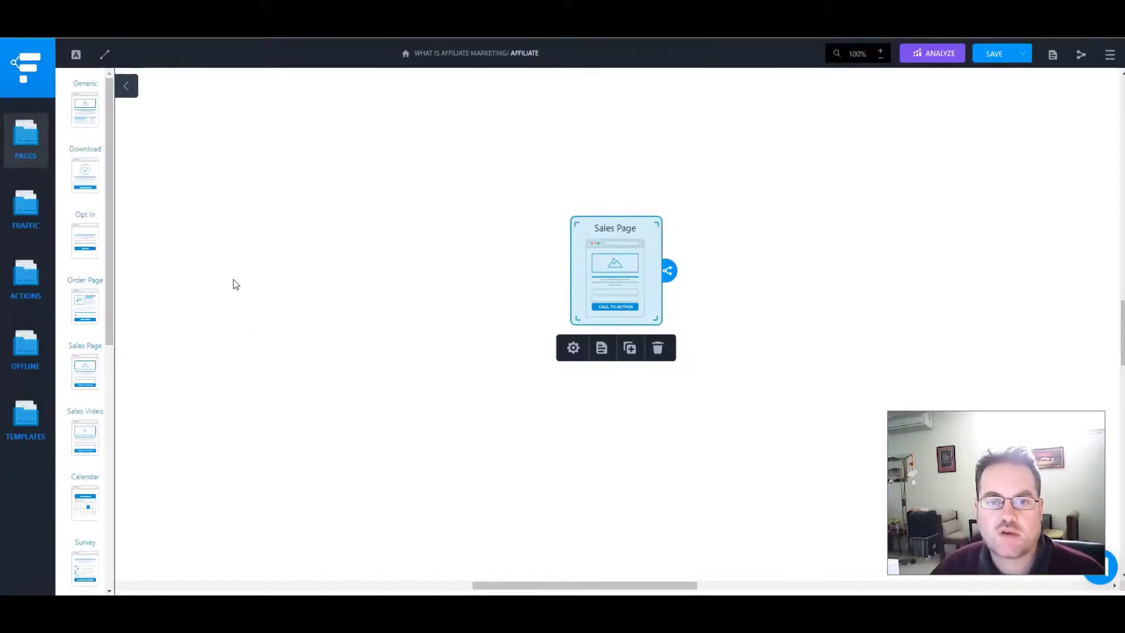
Back on the Funnelytics canvas, place an Opt In page before the Sales Page, link the Sales Page to it and align the two.
drag(85, 240, 372, 279)
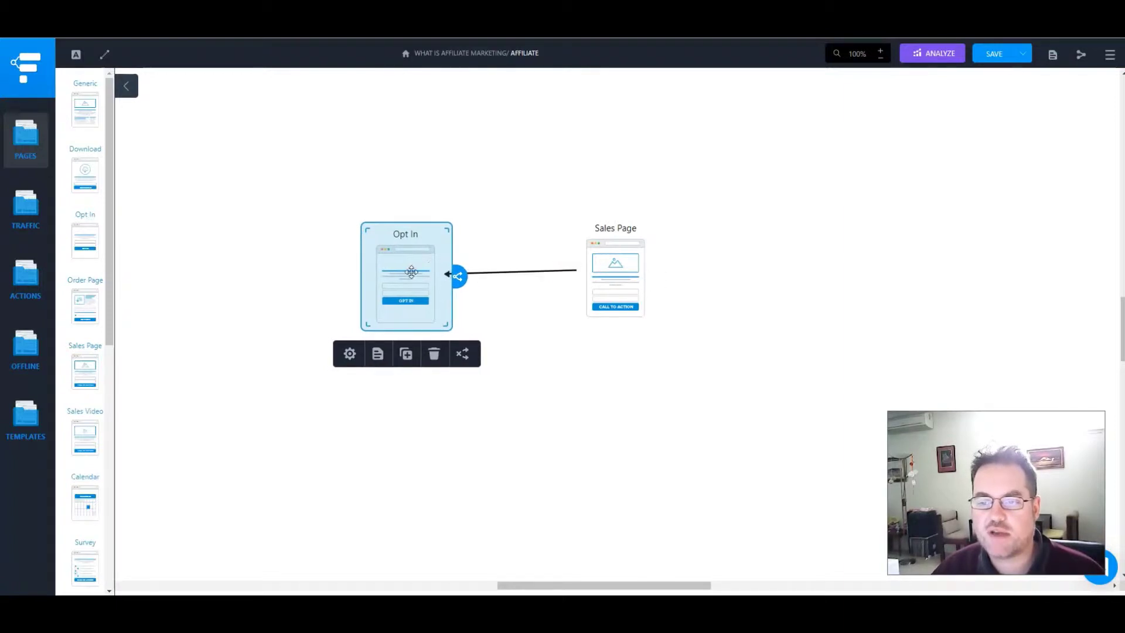
drag(410, 271, 411, 268)
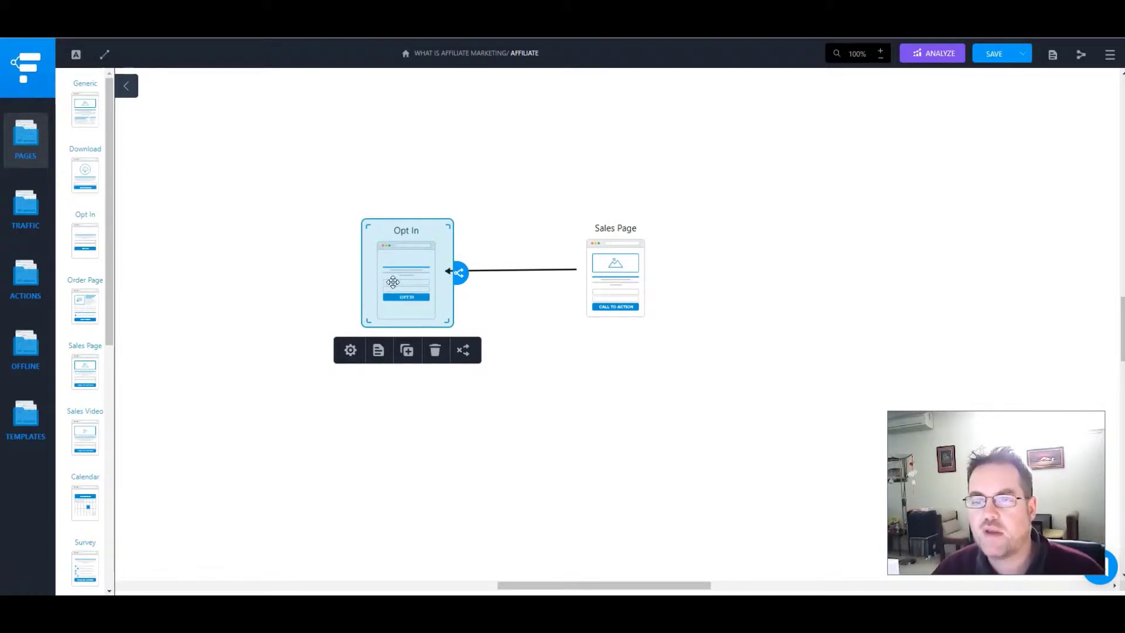
drag(392, 281, 395, 281)
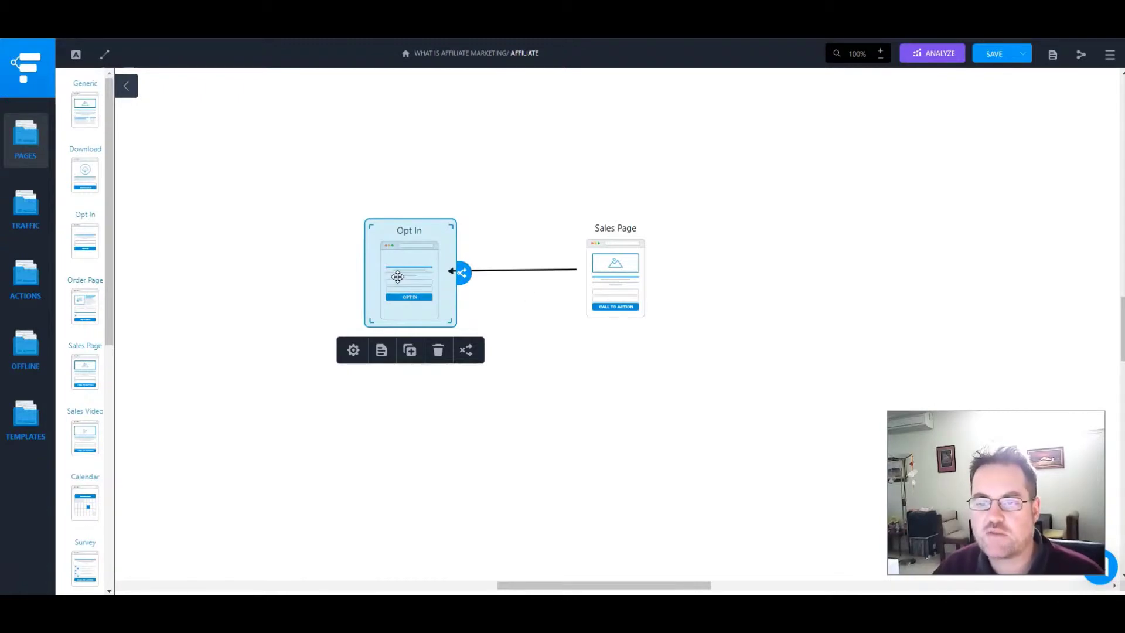
drag(398, 277, 401, 275)
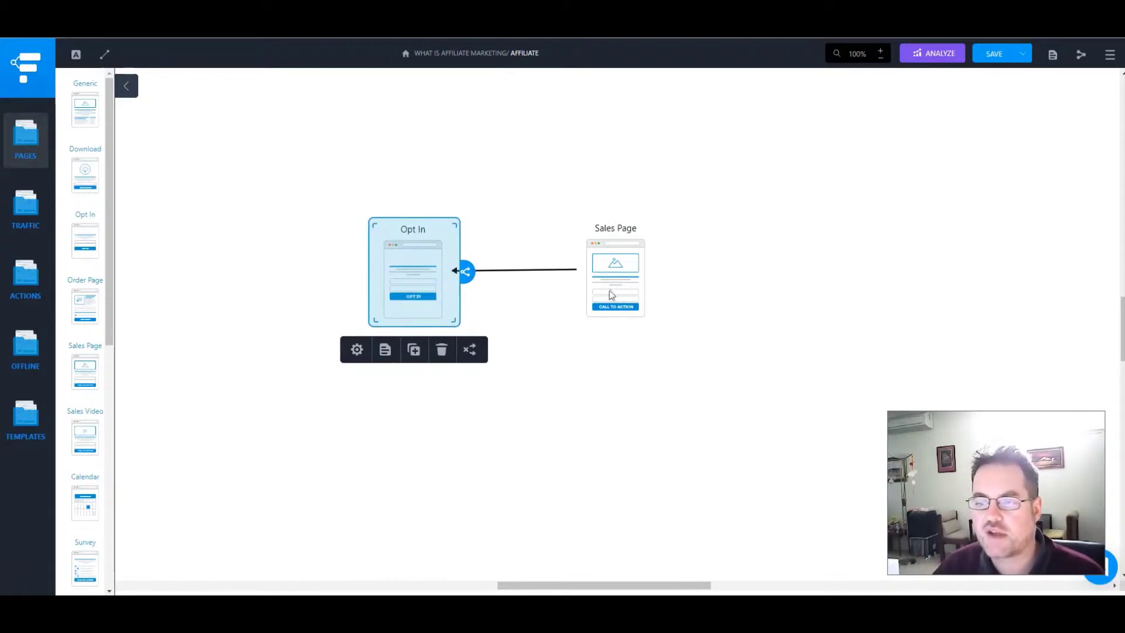
Draw a connection from the Opt In page to the Sales Page and deselect the element.
click(528, 290)
click(459, 279)
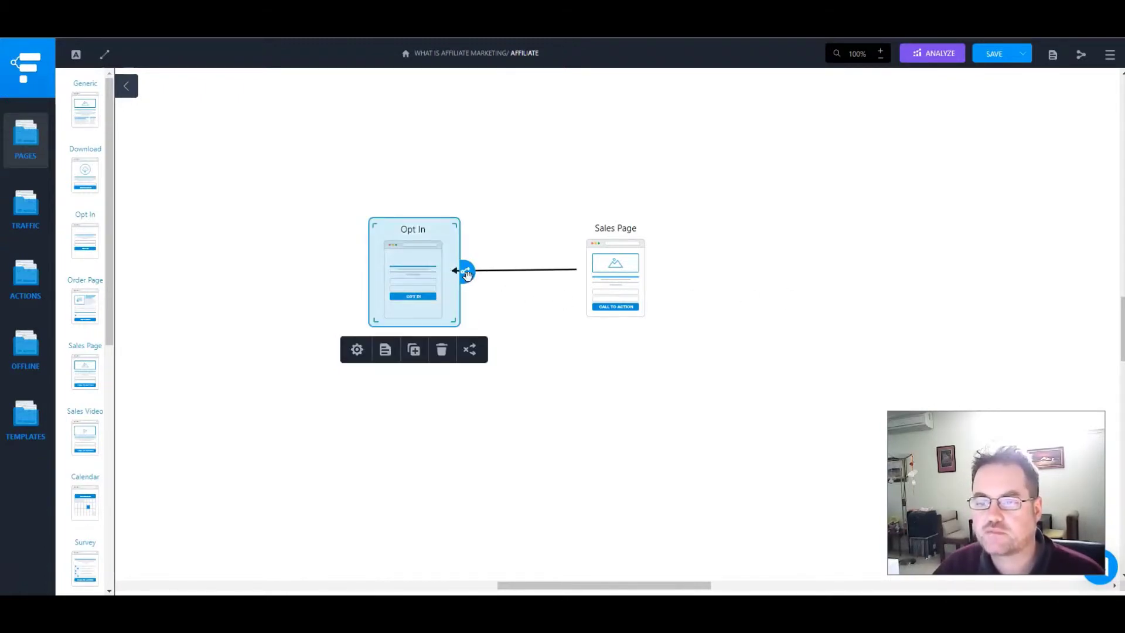
drag(462, 270, 603, 272)
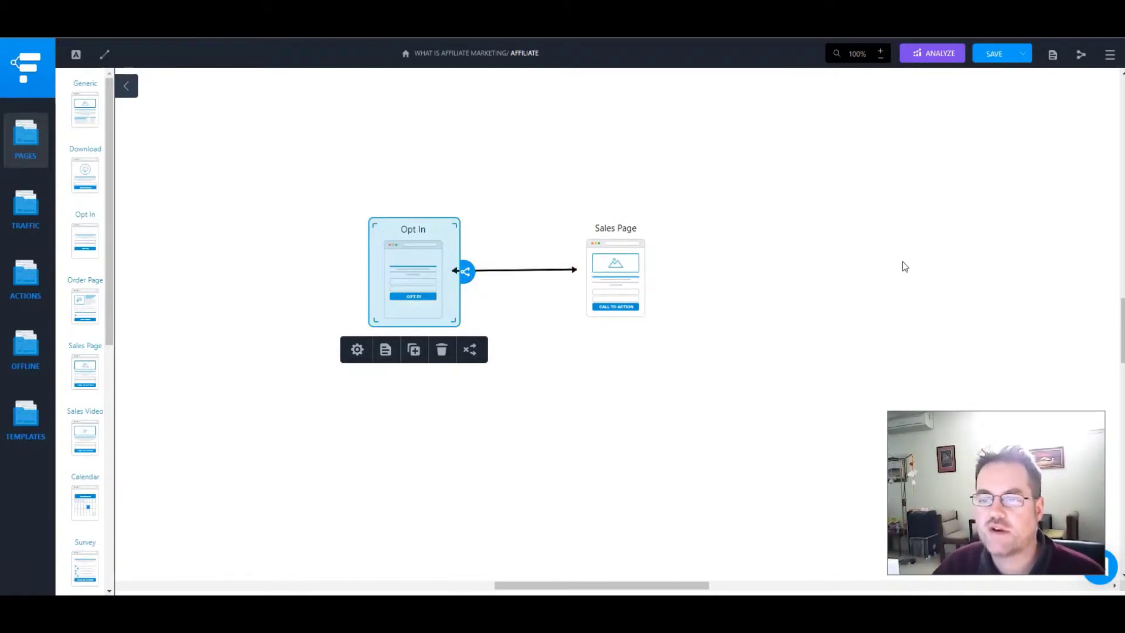
click(563, 360)
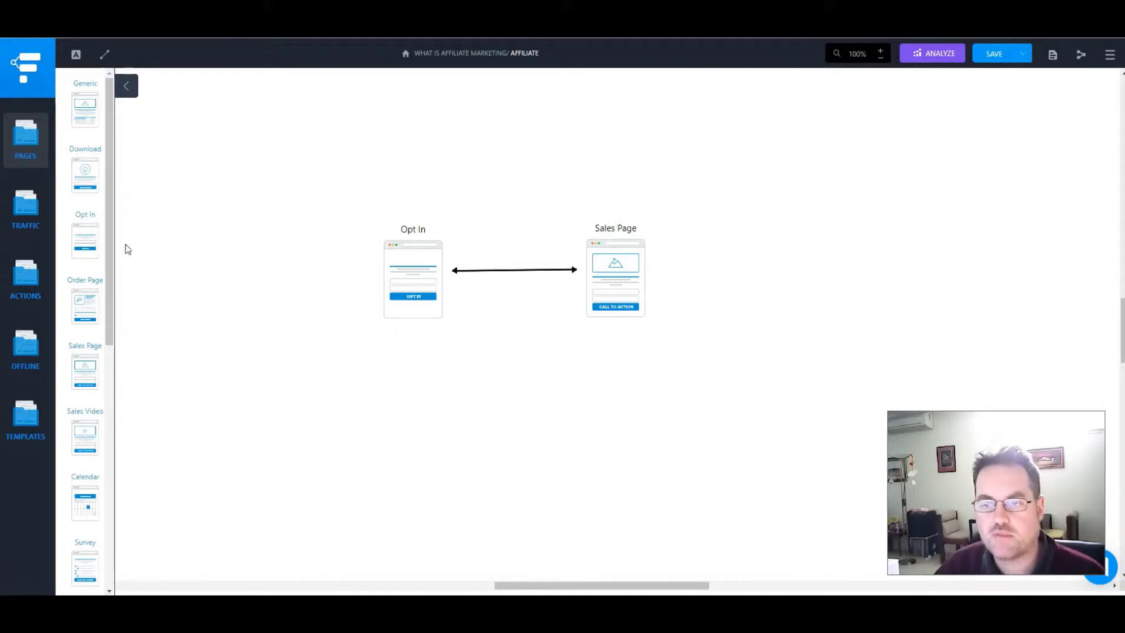
Add an Email traffic element directly beneath the Opt In page and connect the Opt In page to it.
scroll(110, 241, down, 3)
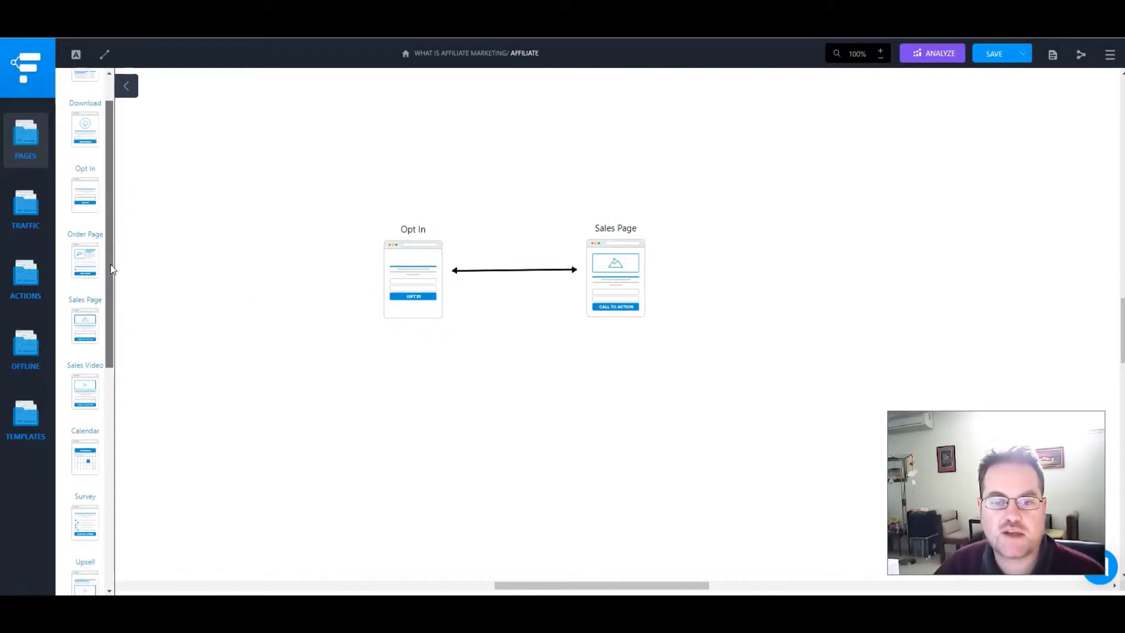
scroll(110, 240, up, 3)
click(26, 212)
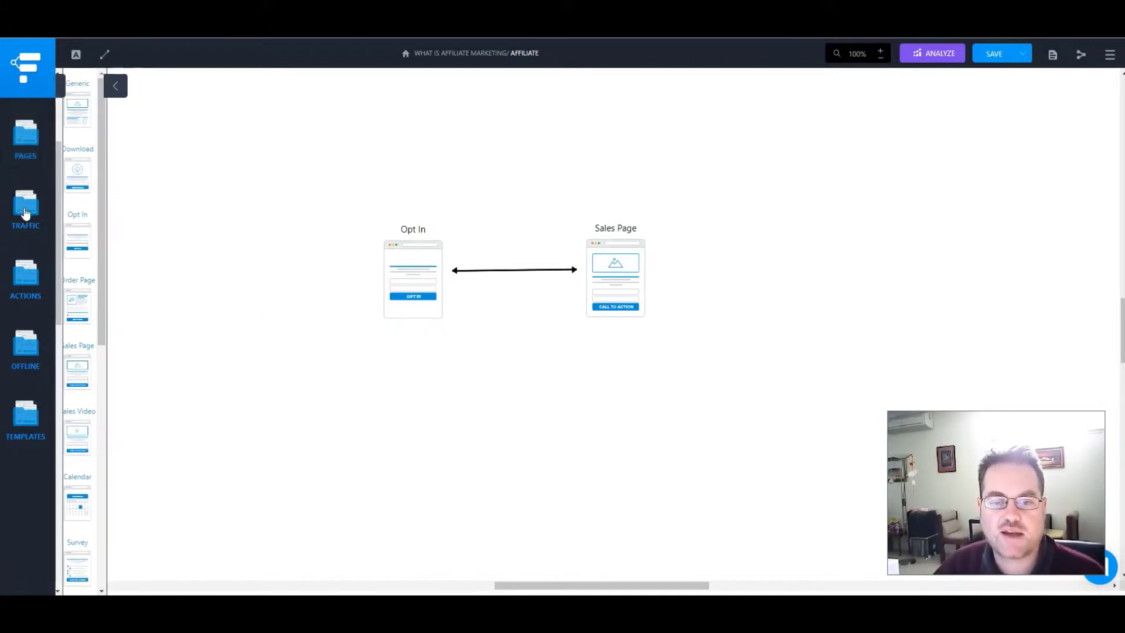
drag(83, 188, 410, 422)
click(411, 318)
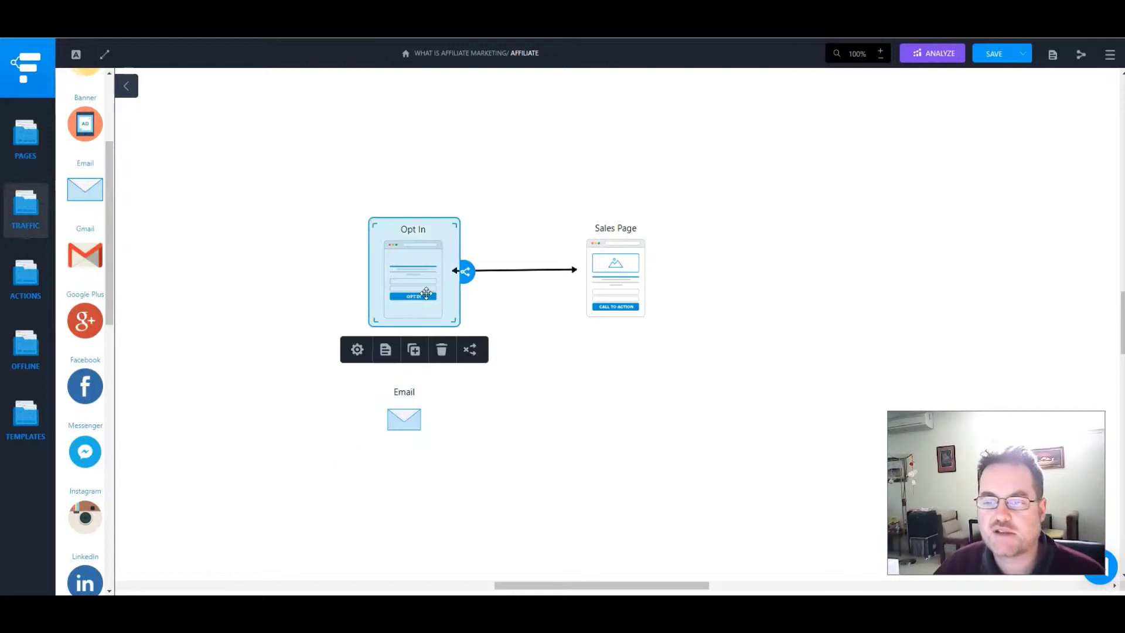
drag(431, 381, 417, 419)
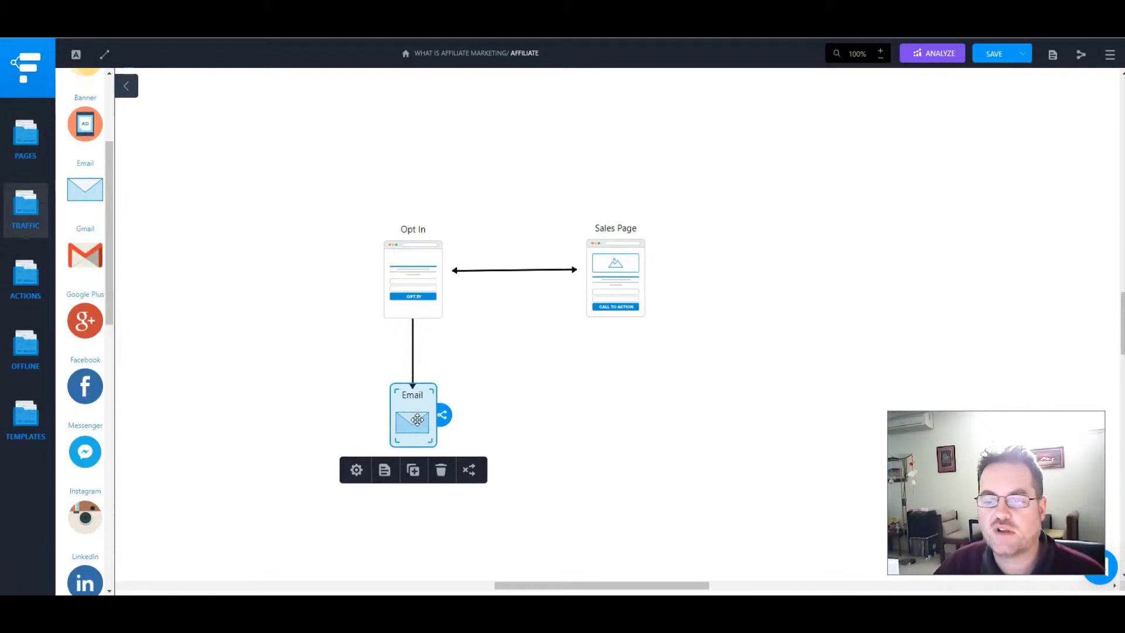
Change the Email element's label to "Email List" and close its settings.
click(368, 462)
click(987, 126)
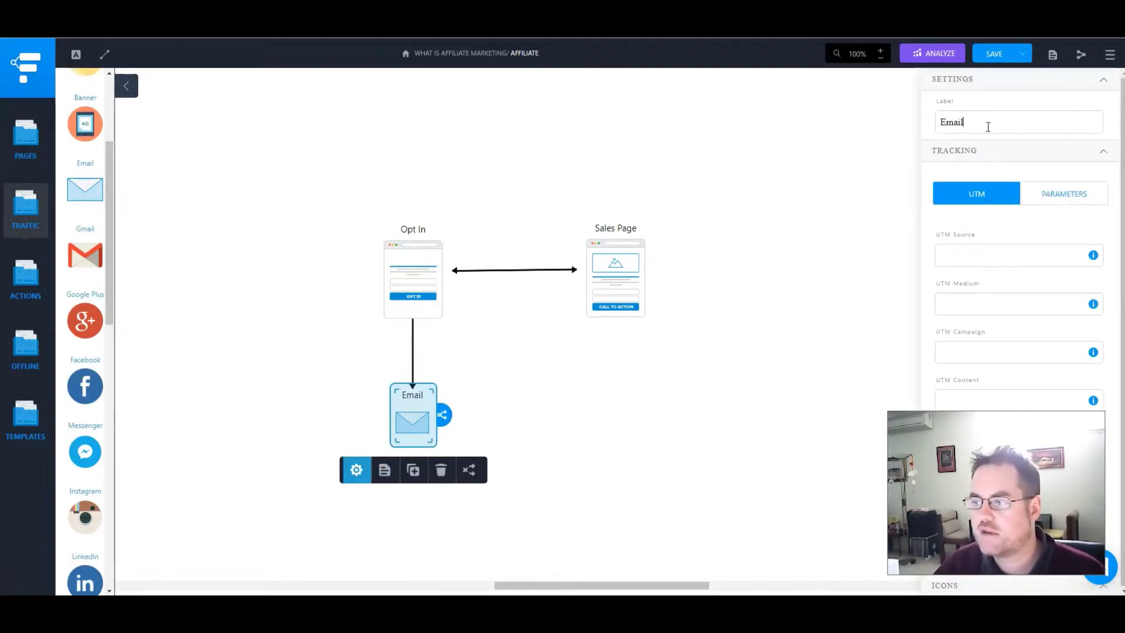
text(List)
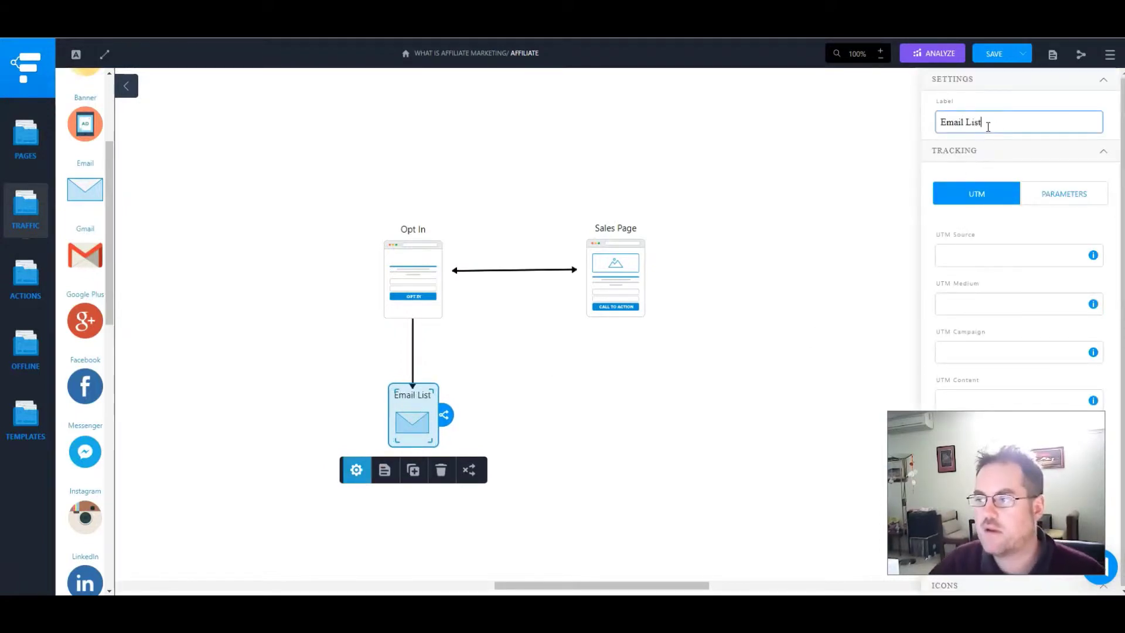
click(767, 230)
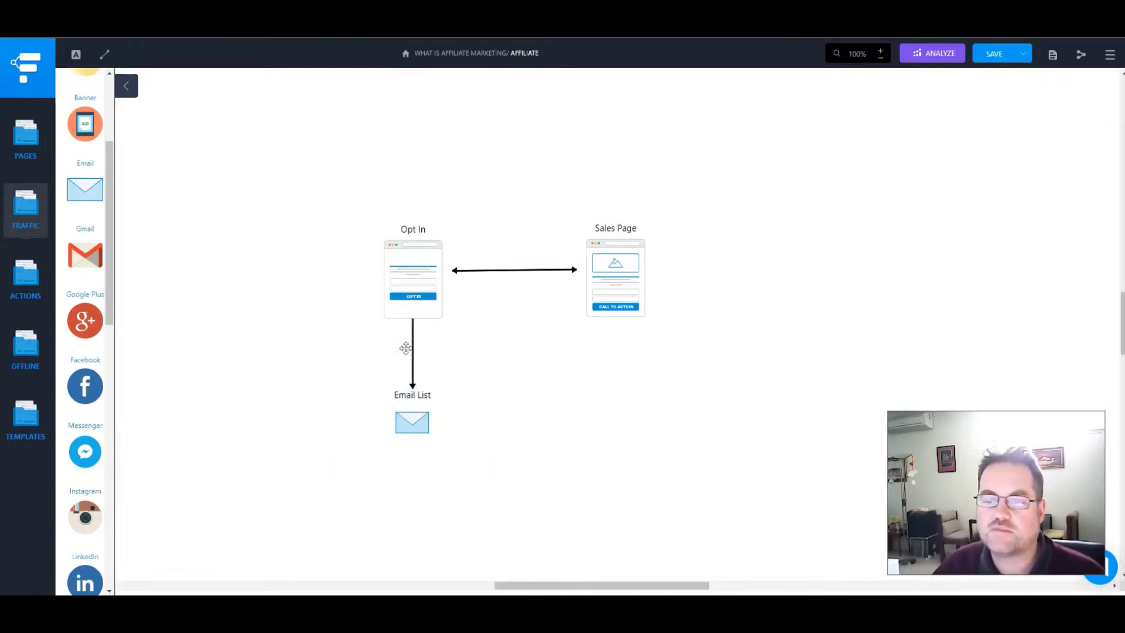
click(611, 265)
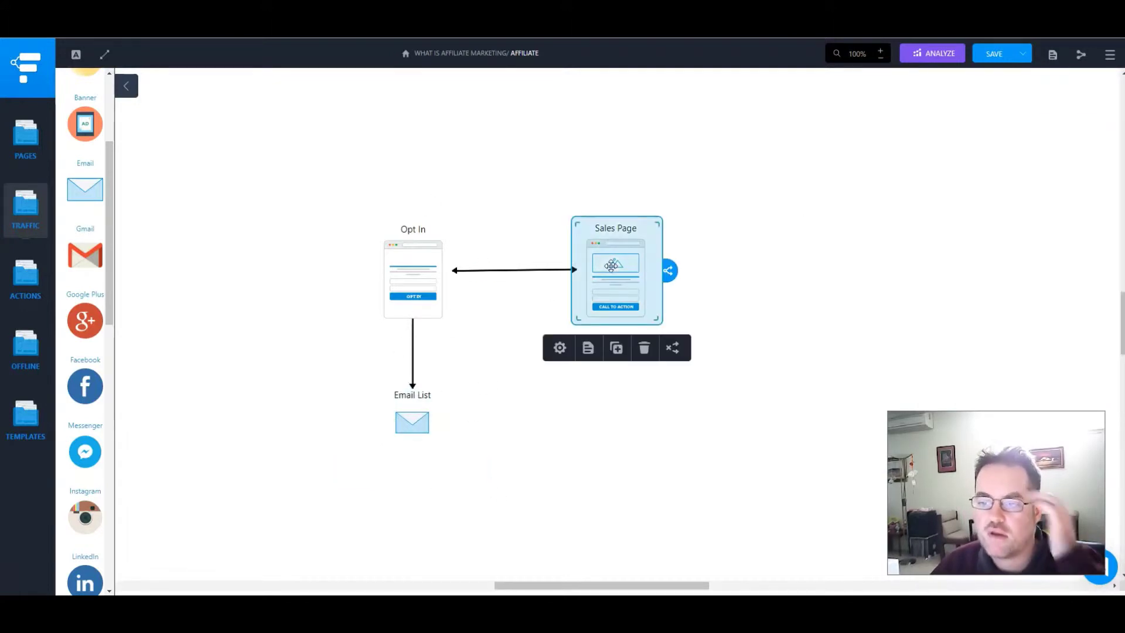
click(421, 283)
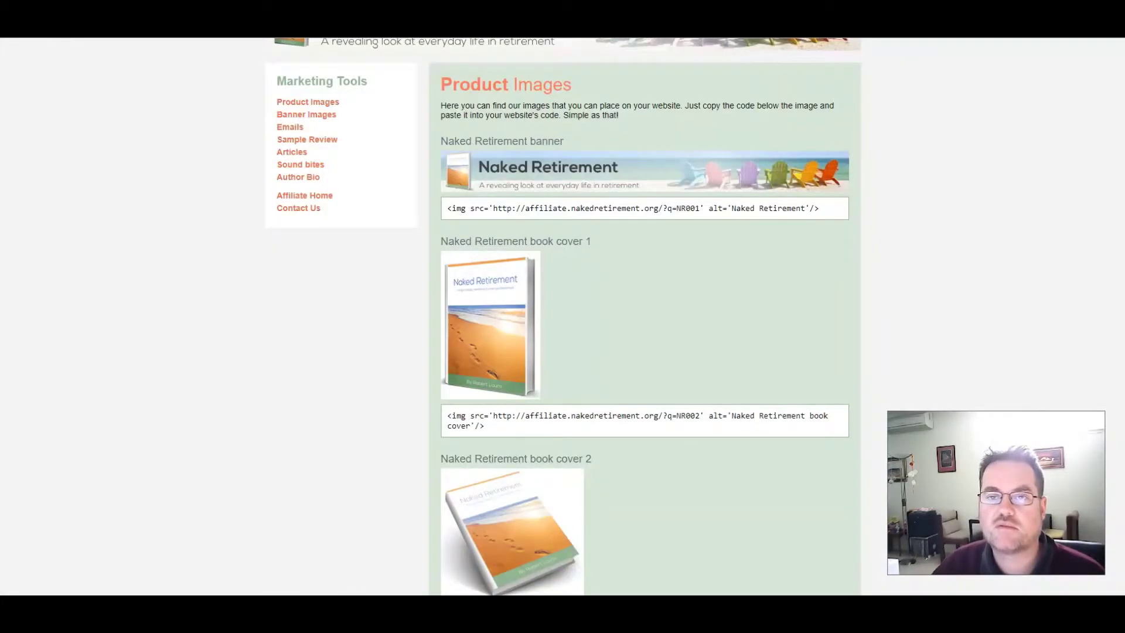
Revisit the Naked Retirement product images, then switch to the ClickFunnels editor and examine the demo opt-in page's layout.
scroll(530, 292, up, 1)
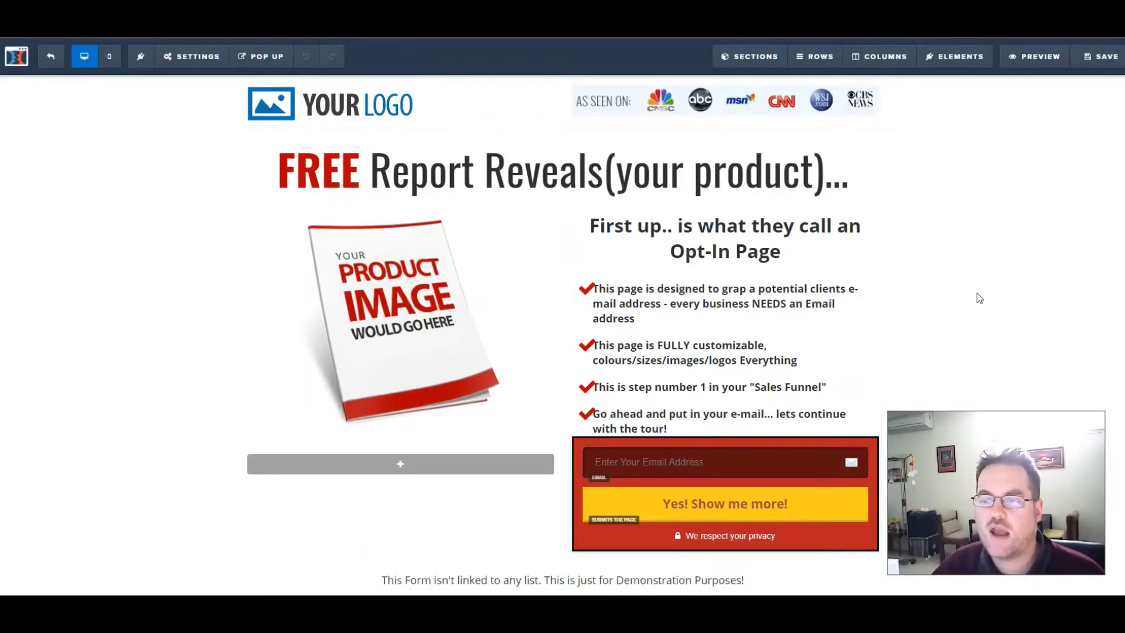
scroll(981, 293, down, 3)
scroll(982, 293, up, 3)
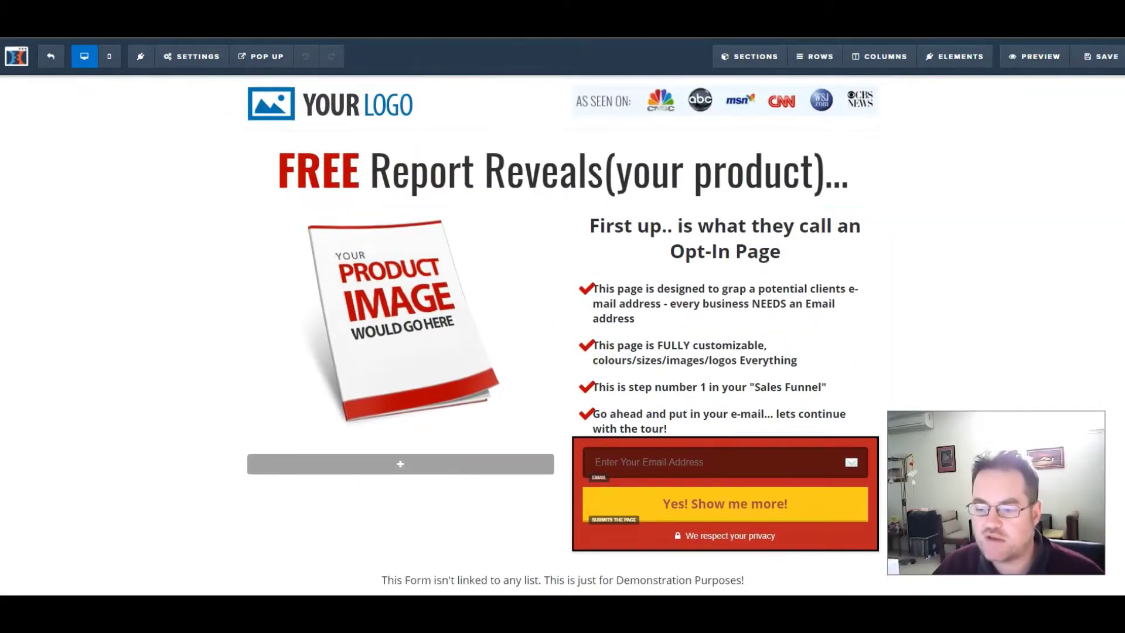
Replace the placeholder product image with the "Creating Your Own Niche Affiliate Website" book cover from the uploaded images and close its settings.
scroll(1008, 283, down, 1)
scroll(1008, 281, up, 1)
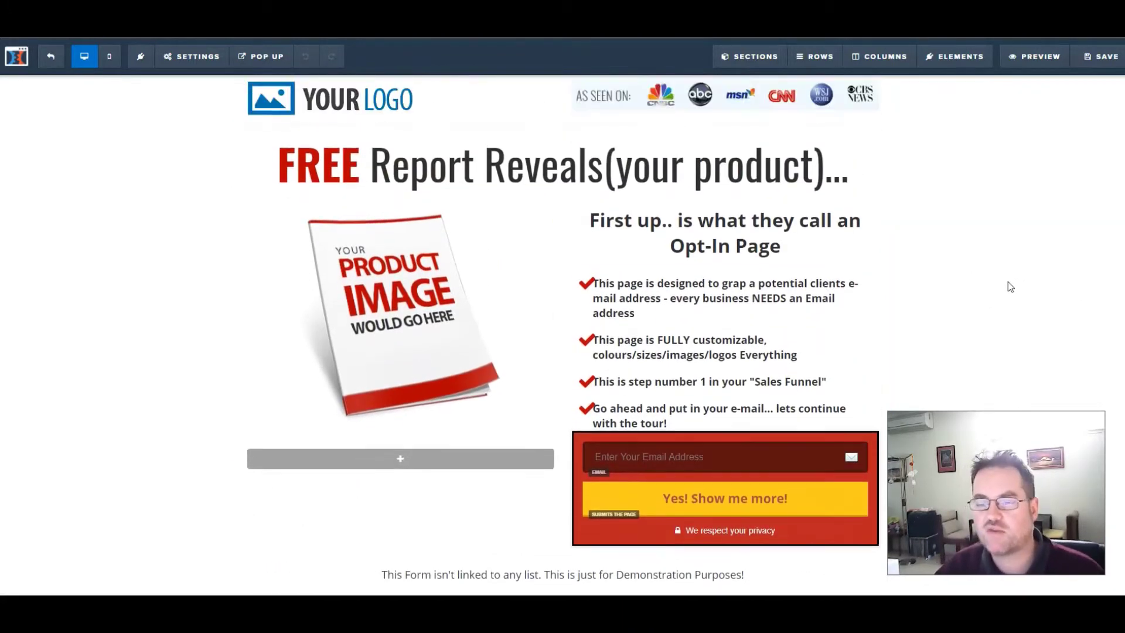
click(380, 272)
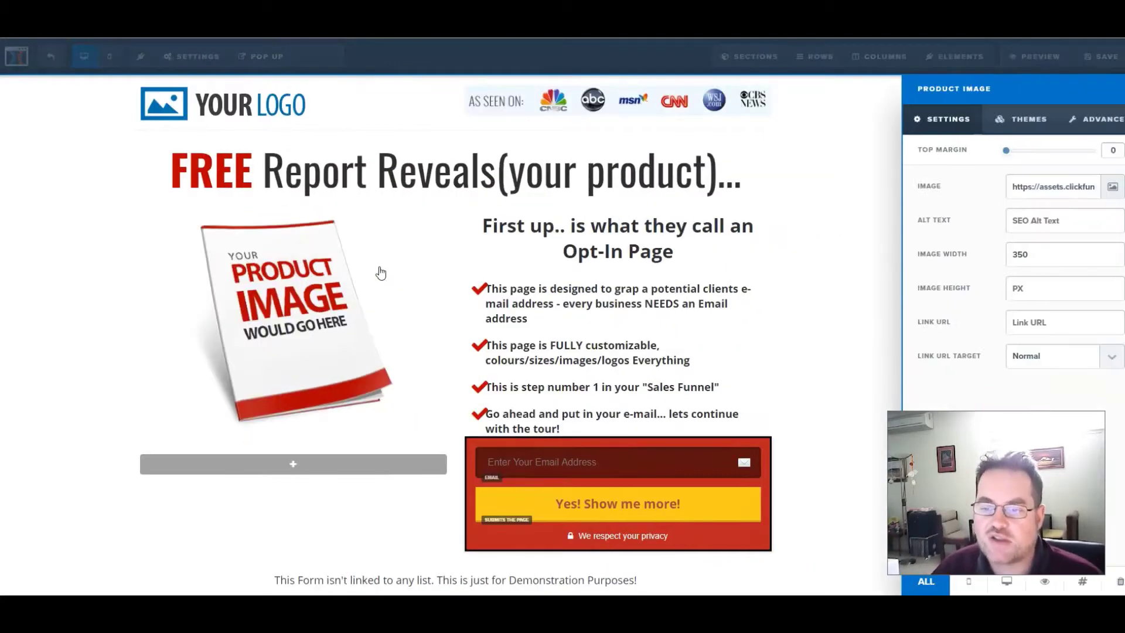
click(1115, 190)
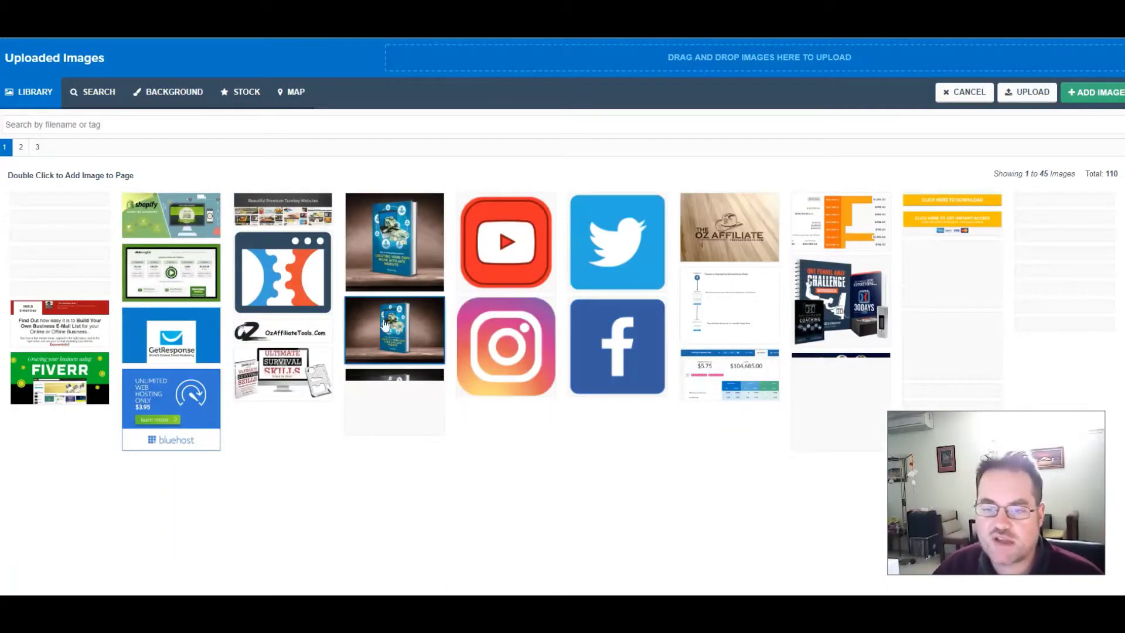
double_click(383, 225)
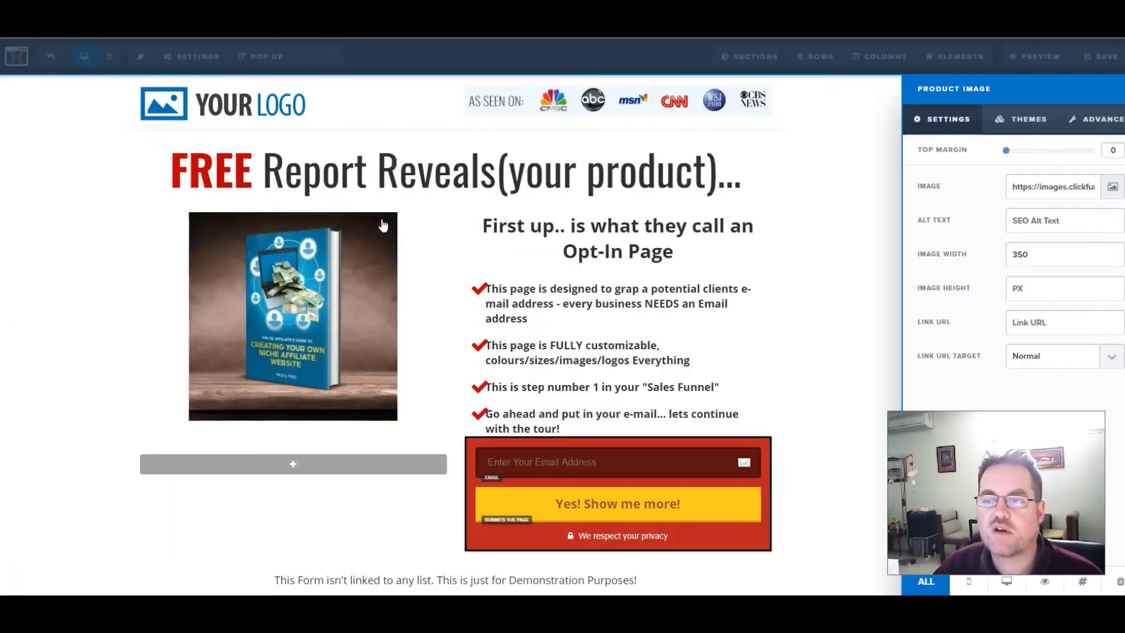
click(828, 332)
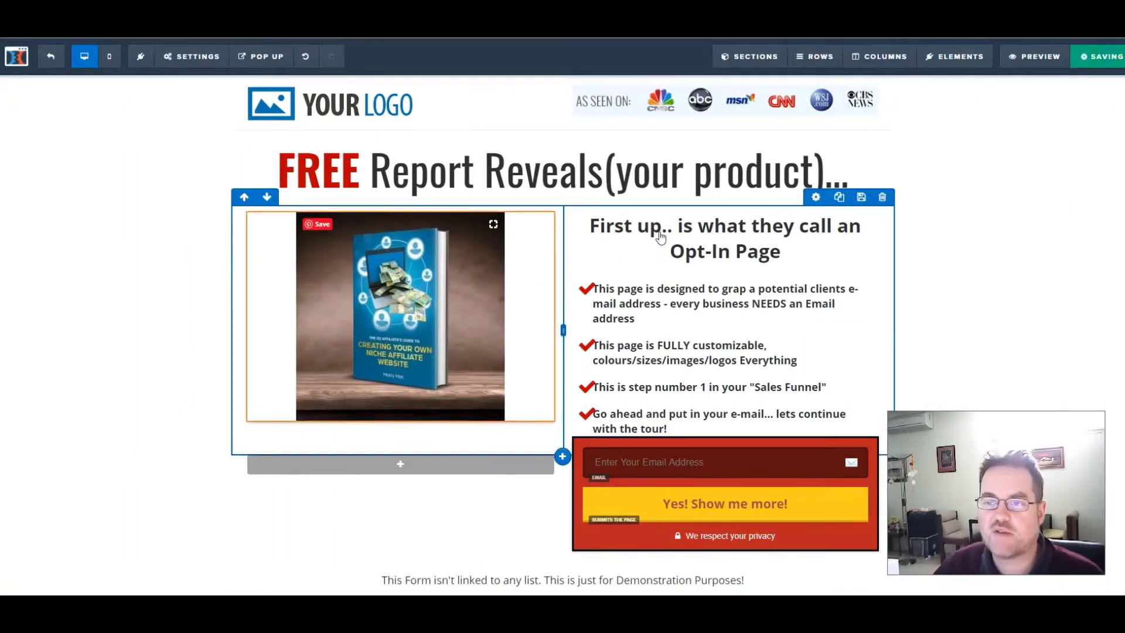
Replace "Report Reveals(your product)" in the page headline with "E-book" and deselect the headline.
click(445, 169)
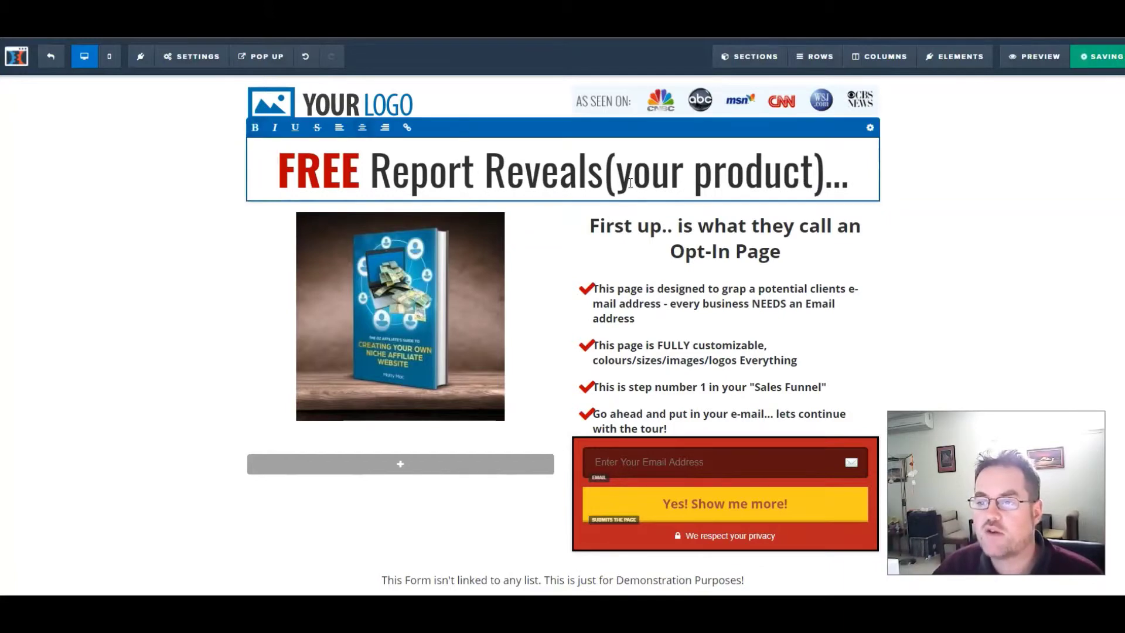
drag(826, 176, 375, 180)
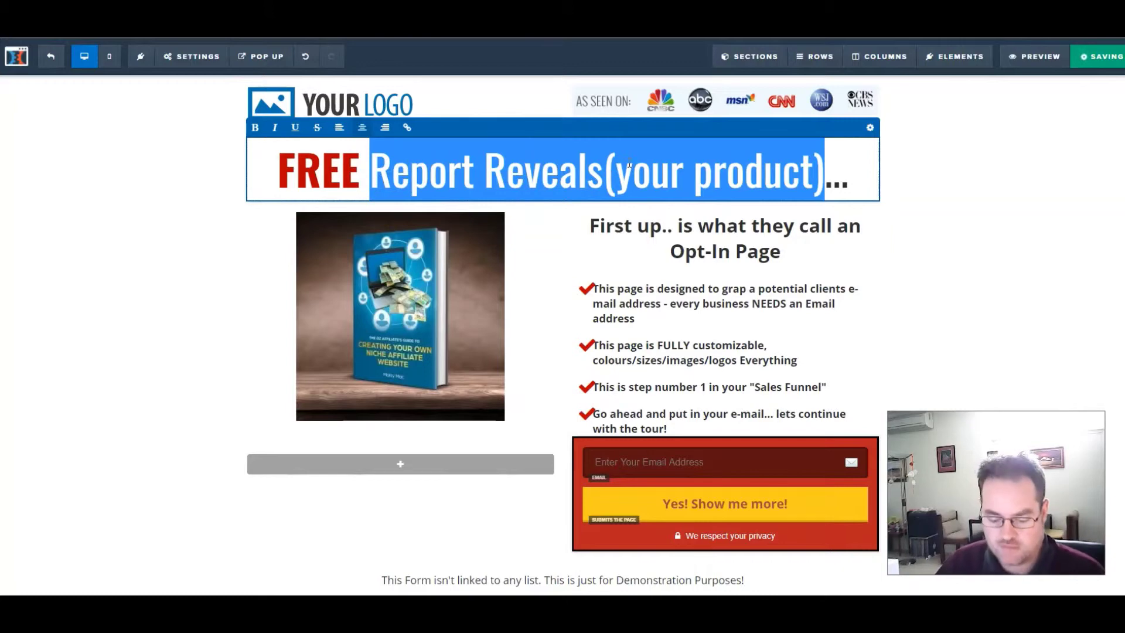
text(E-book)
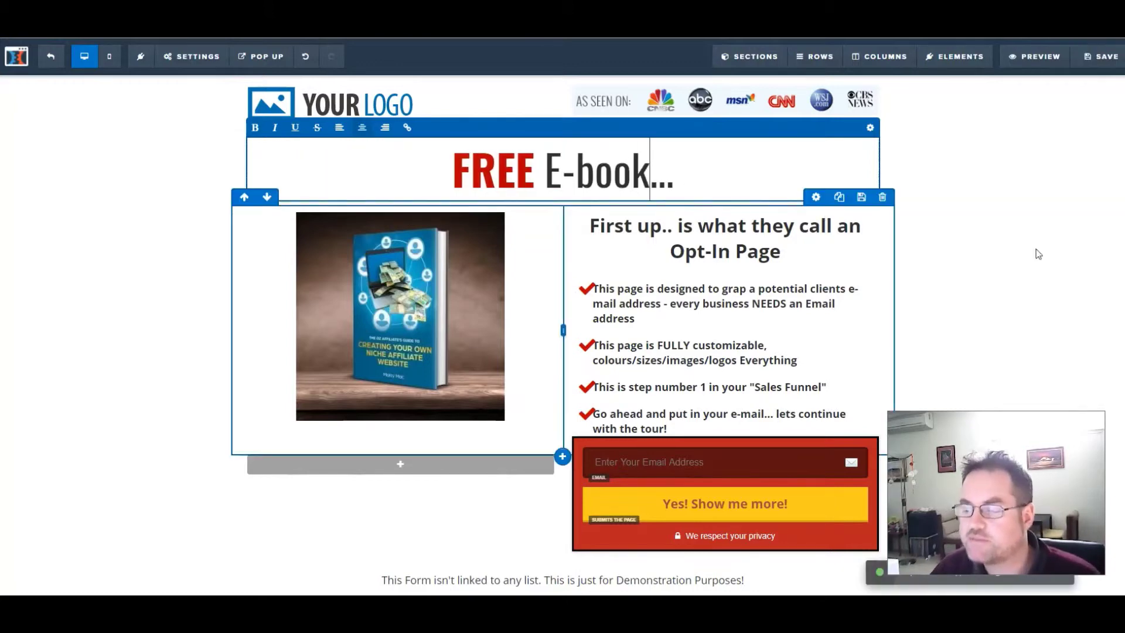
click(994, 251)
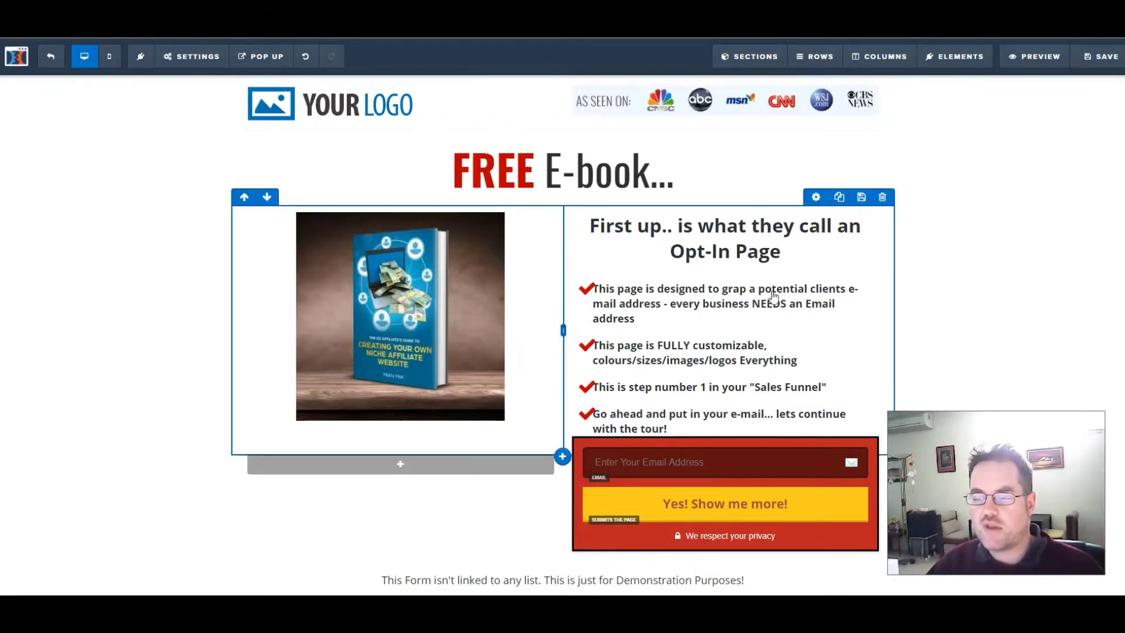
Review the opt-in page down to the text below the form, save it and return to the funnel's steps overview.
scroll(972, 334, down, 3)
scroll(984, 319, up, 3)
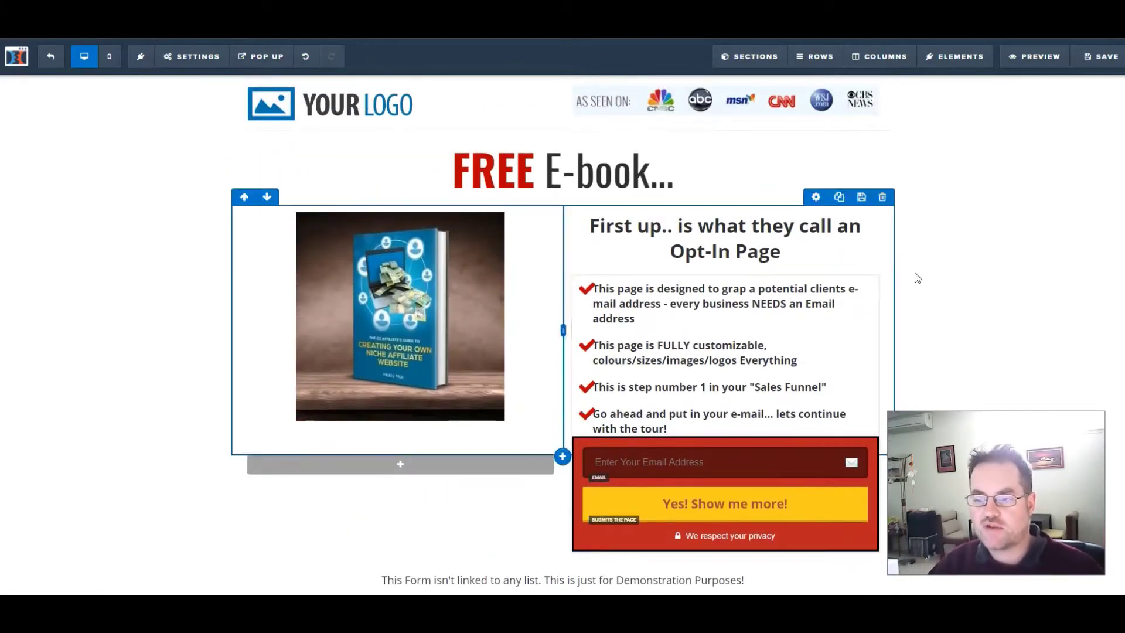
scroll(969, 255, down, 3)
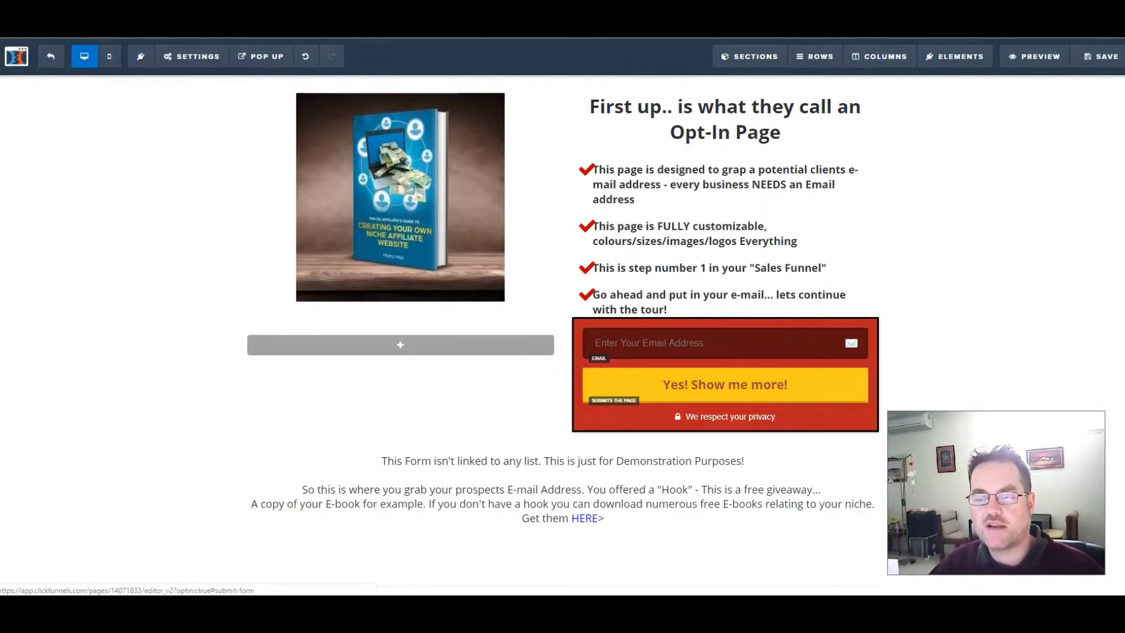
scroll(1072, 279, up, 1)
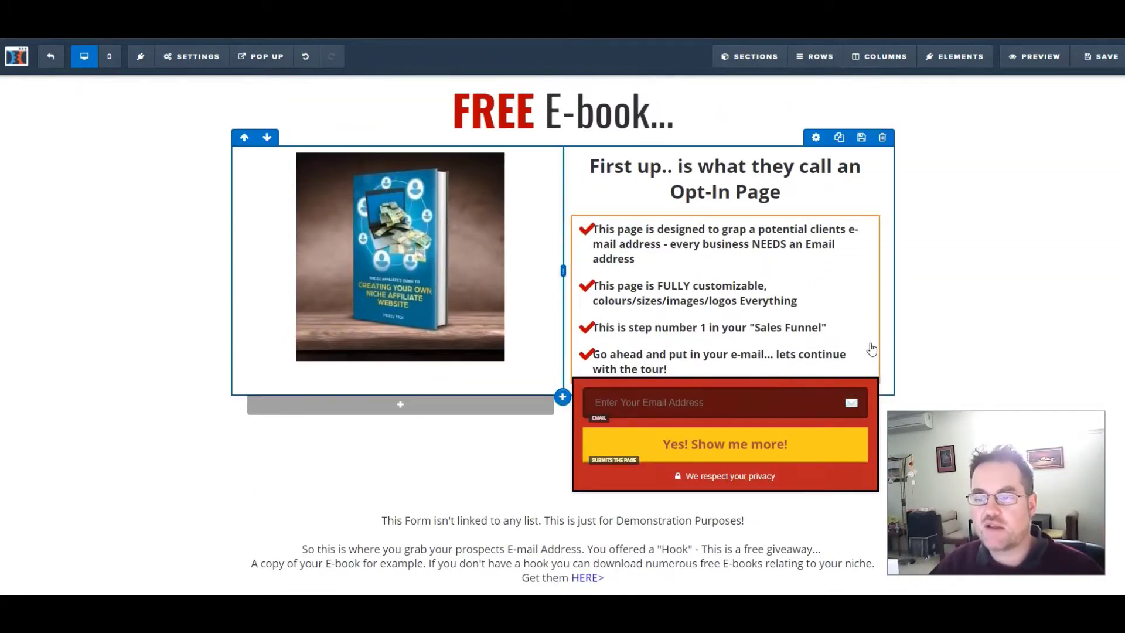
click(1093, 66)
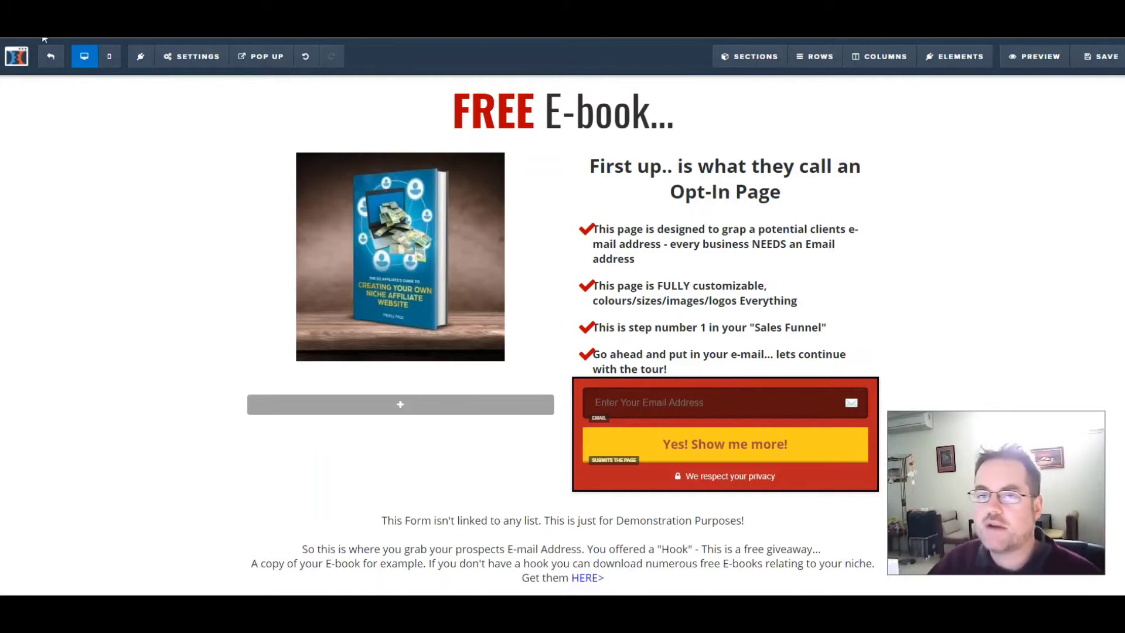
click(57, 64)
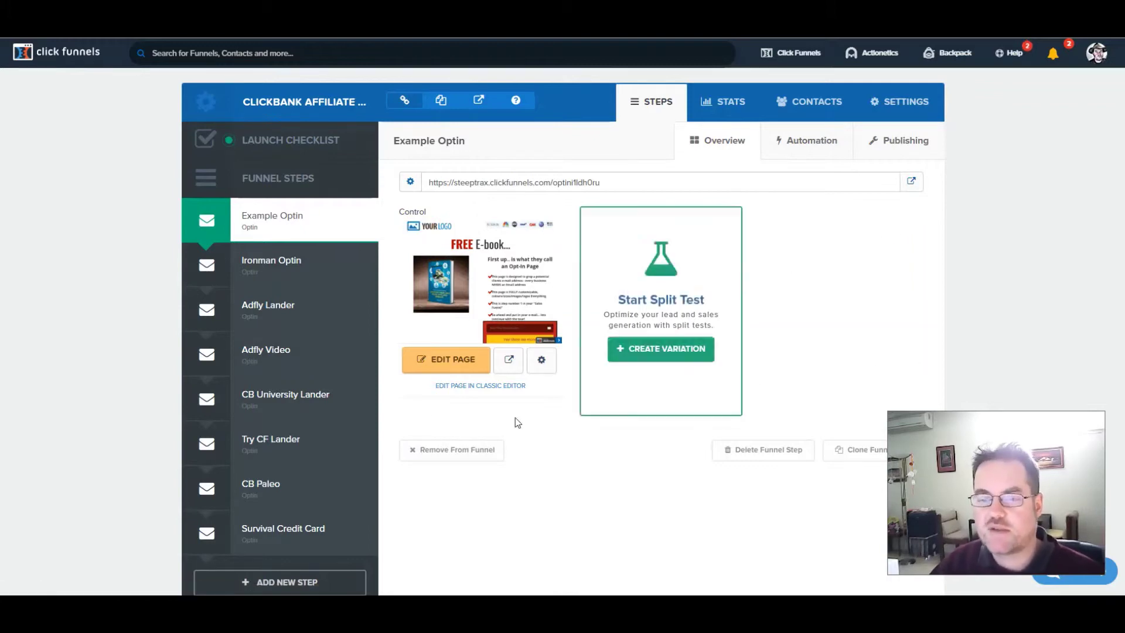
Open the CB University Lander page in the editor, examine its opt-in layout and leave the editor.
click(283, 399)
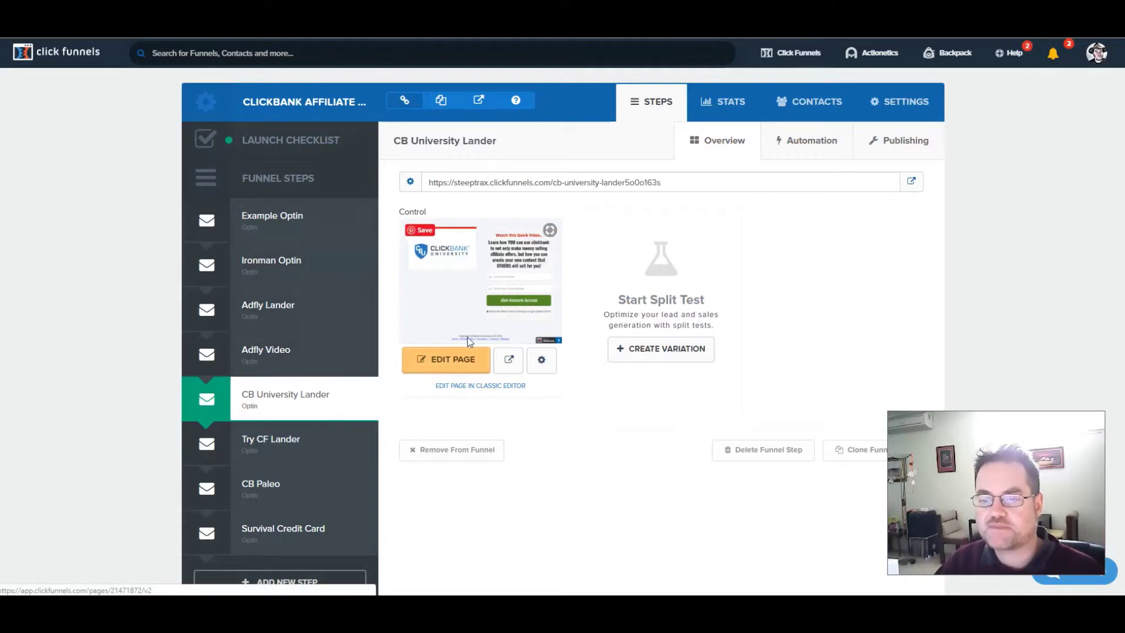
click(453, 366)
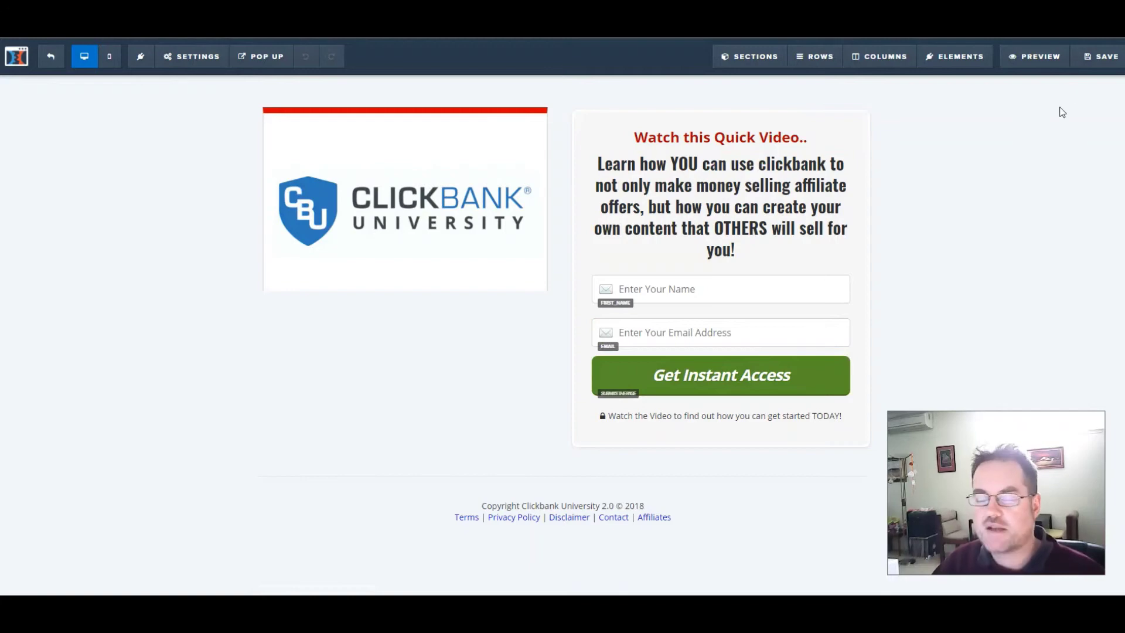
click(55, 56)
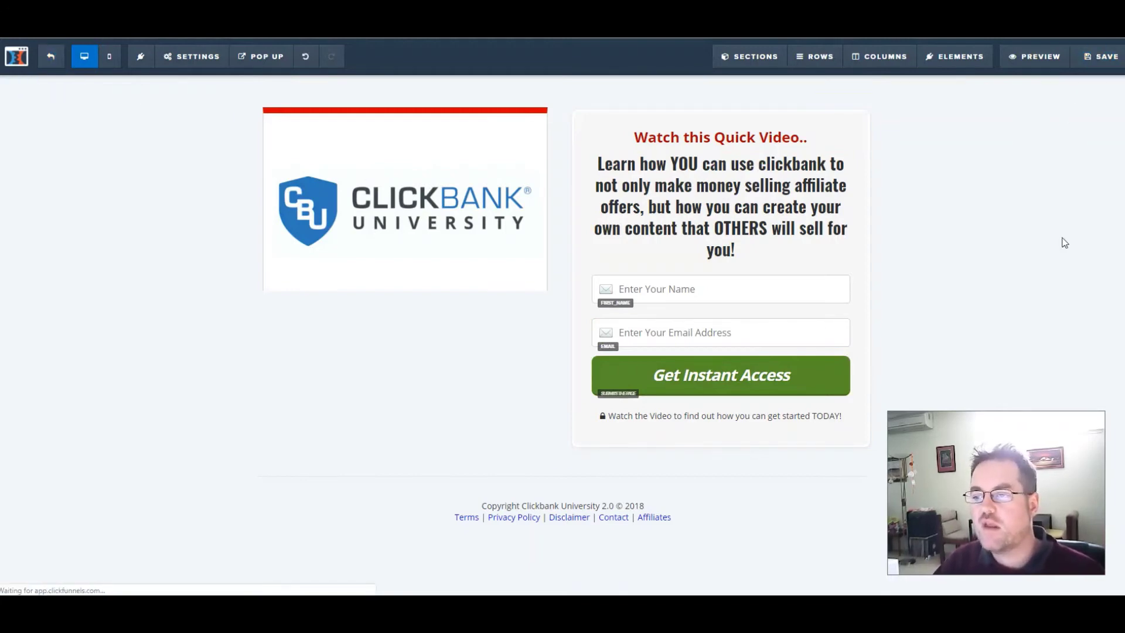